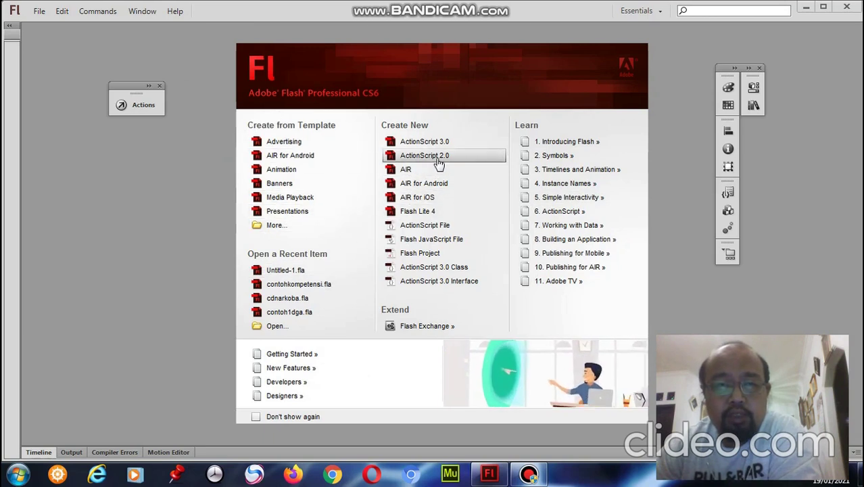
Create a new ActionScript 2.0 document and show the Tools panel as a docked single column beside the stage
click(438, 163)
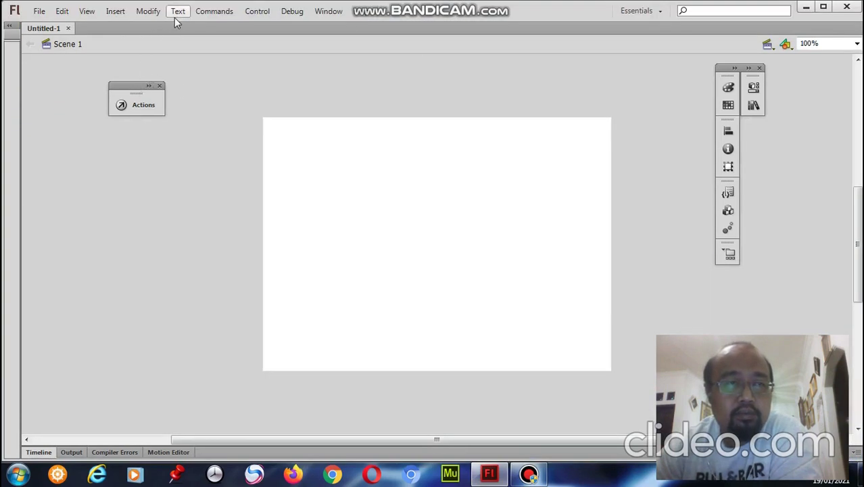
click(8, 26)
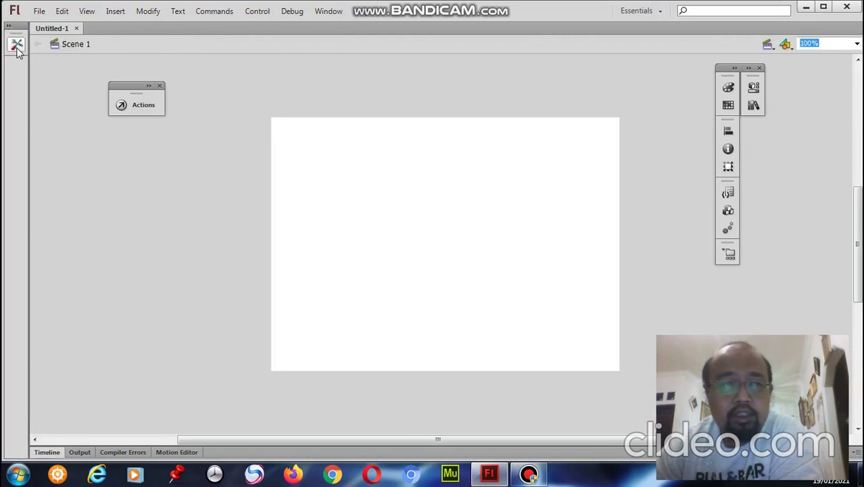
click(17, 44)
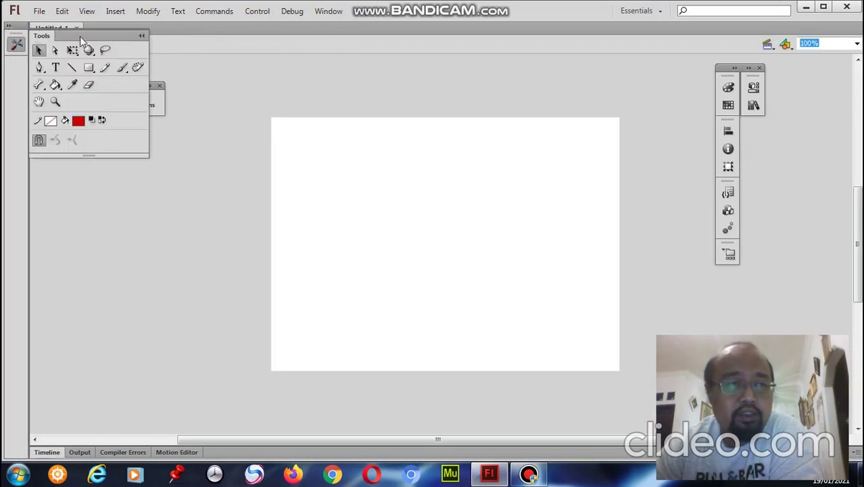
mouse_move(41, 39)
mouse_down()
mouse_move(6, 64)
mouse_move(16, 33)
mouse_move(23, 54)
mouse_move(23, 38)
mouse_move(38, 28)
mouse_move(27, 37)
mouse_up()
click(151, 107)
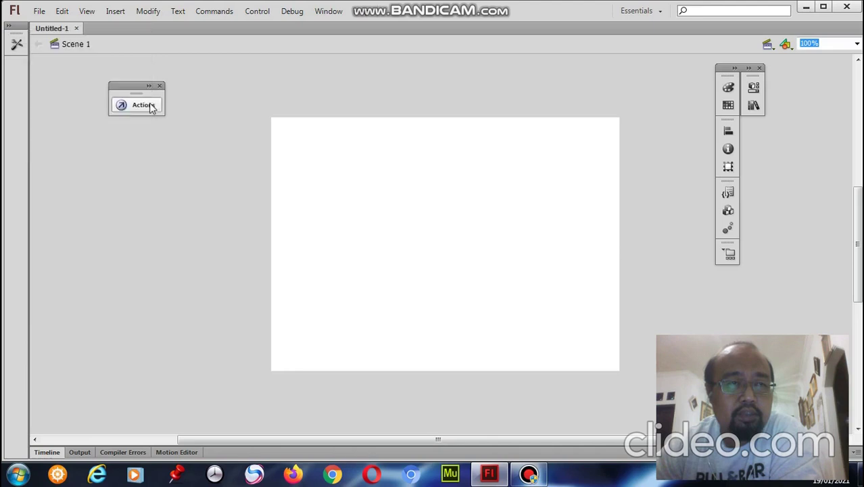
click(18, 46)
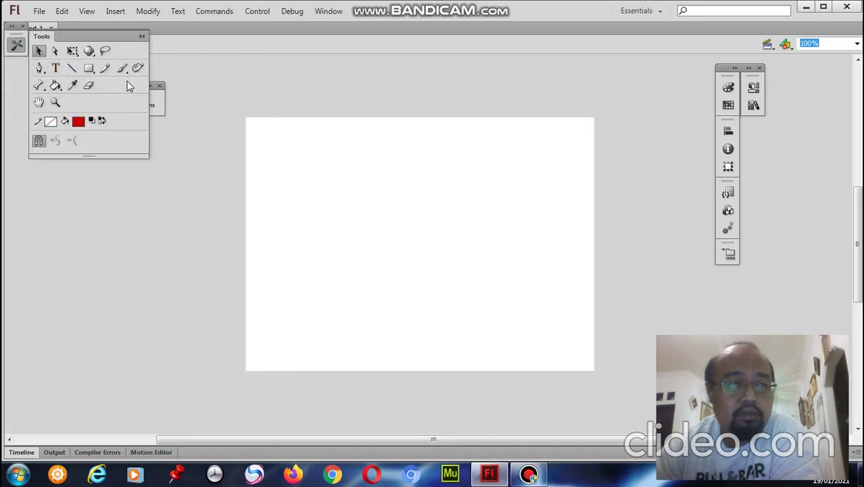
drag(47, 41, 4, 88)
drag(124, 157, 16, 150)
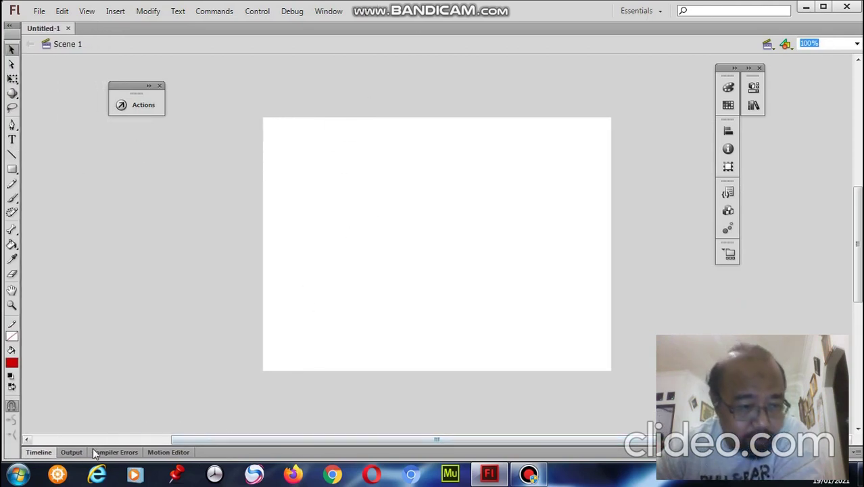
Expand the Timeline below the stage
click(42, 452)
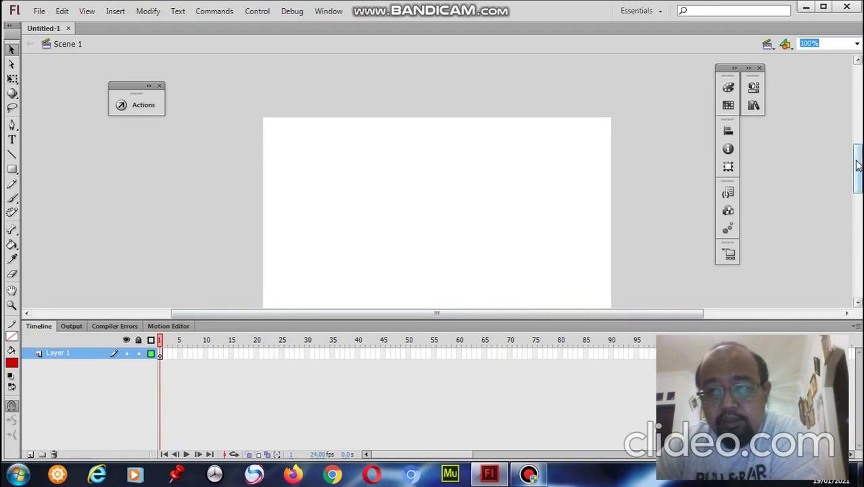
drag(857, 166, 857, 177)
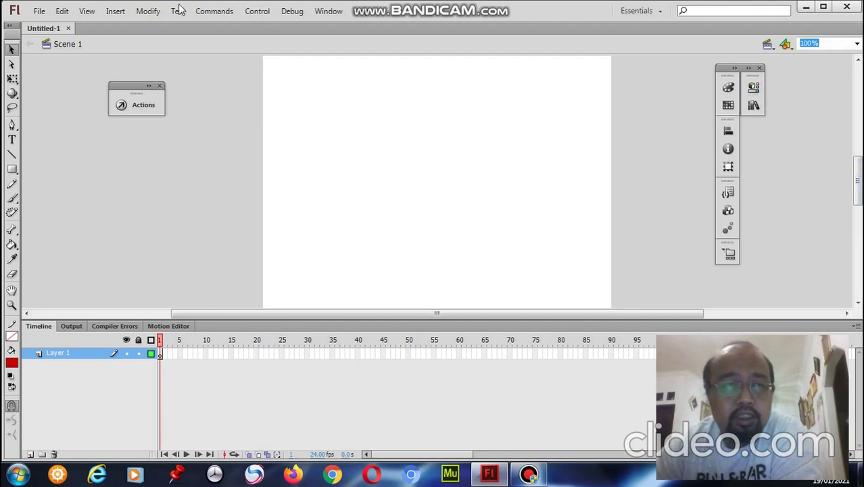
Set the document dimensions to 800 px width and 600 px height in the Document Settings
click(145, 14)
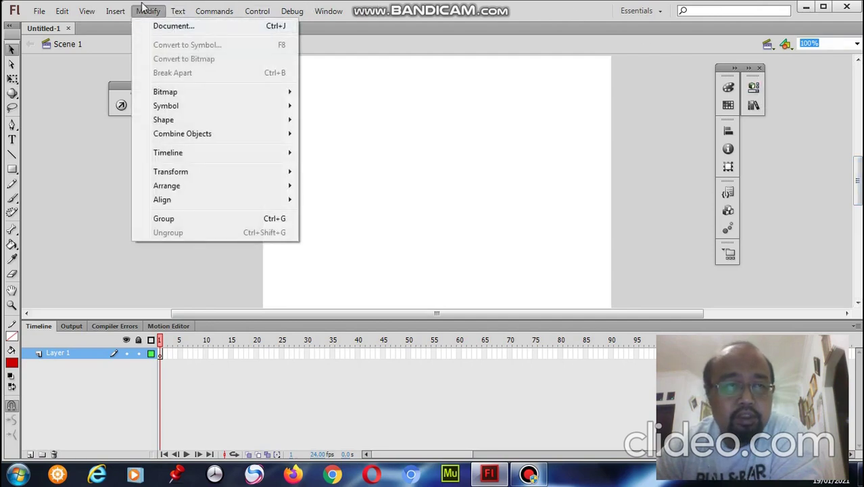
click(150, 10)
click(173, 14)
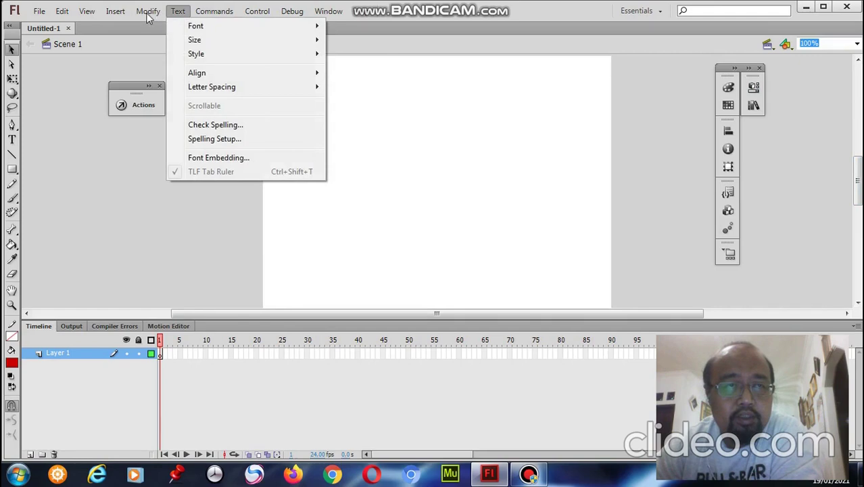
mouse_move(146, 12)
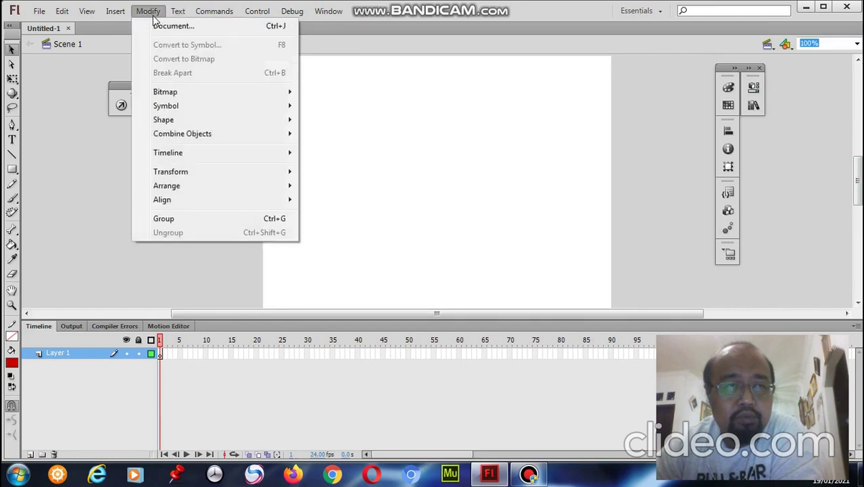
click(166, 25)
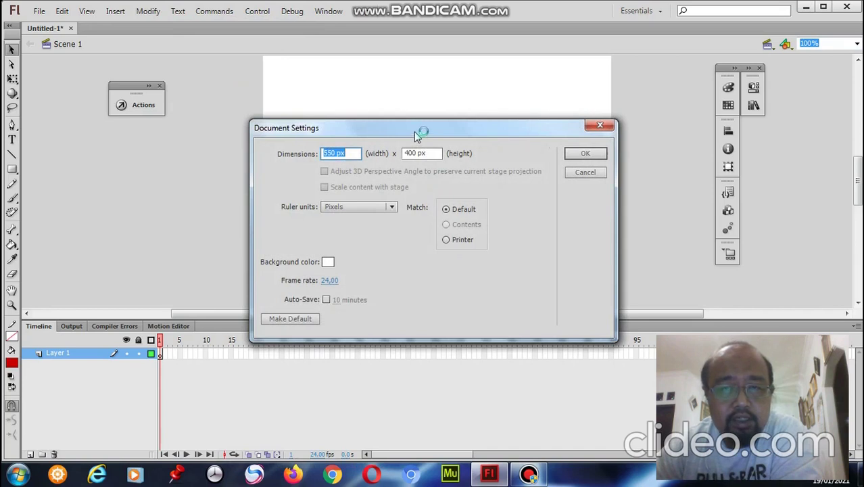
drag(414, 131, 514, 99)
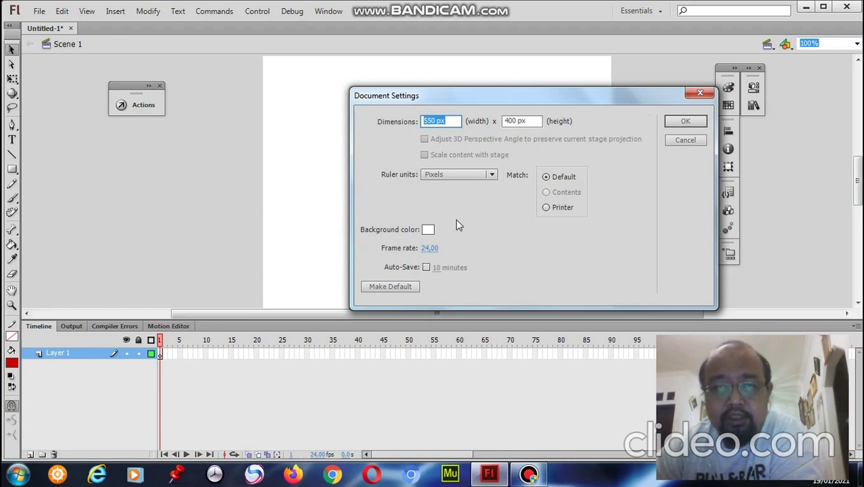
click(436, 120)
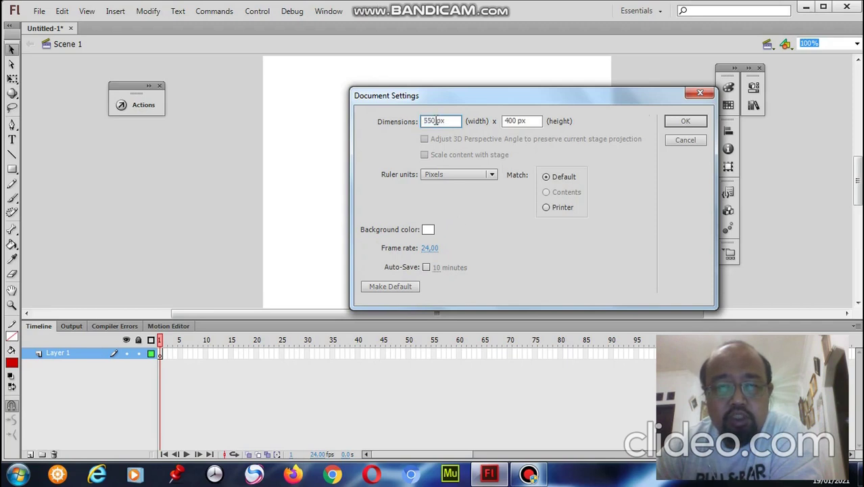
drag(436, 120, 404, 120)
text(8)
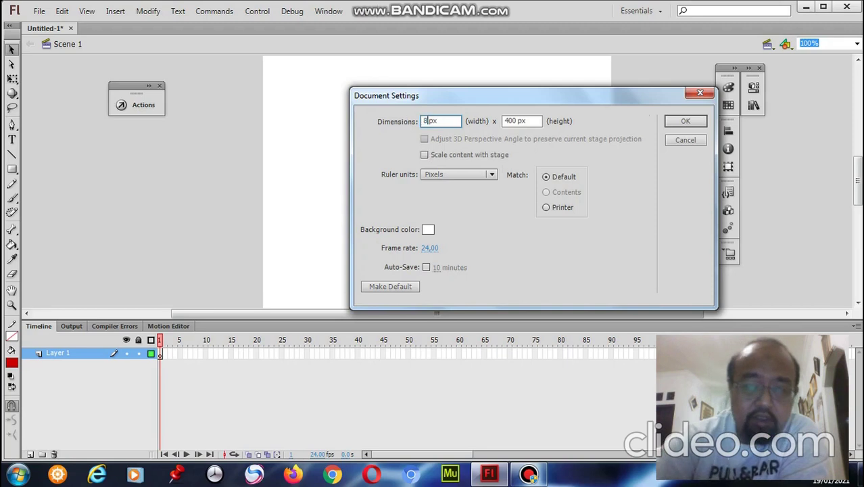
text(00)
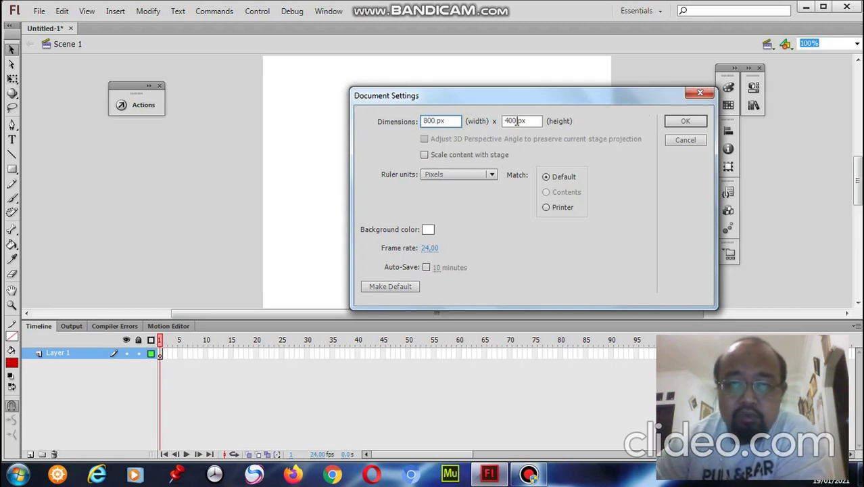
drag(516, 121, 490, 120)
text(6)
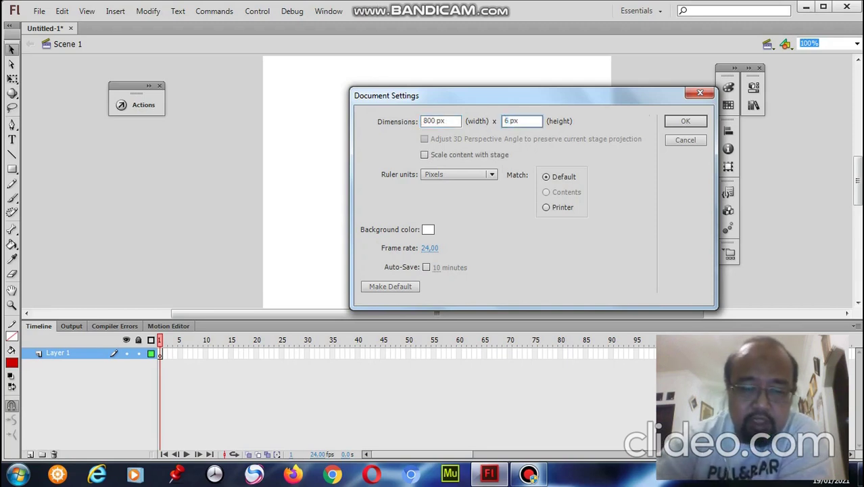
text(00)
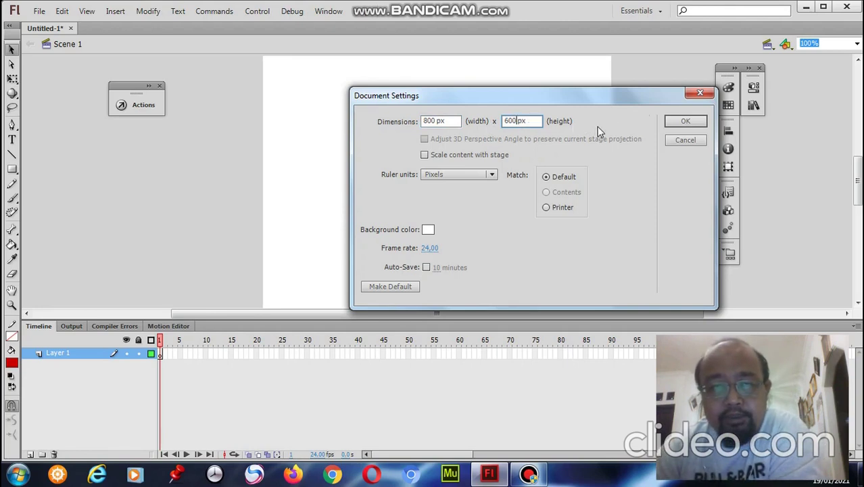
drag(613, 95, 584, 89)
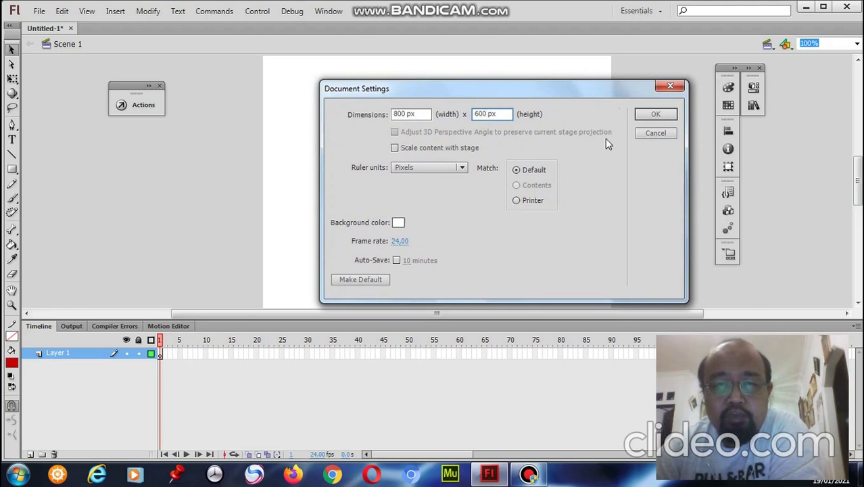
click(637, 115)
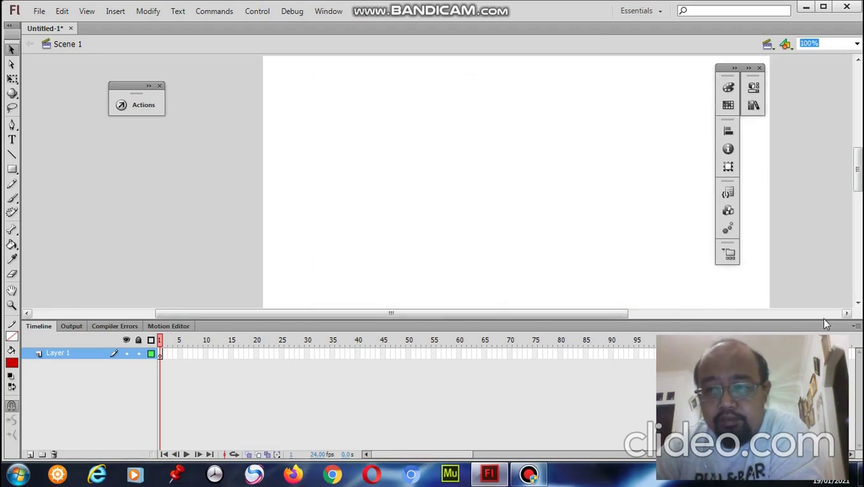
Reduce the Timeline's height to enlarge the work area and centre the stage in it
drag(823, 318, 823, 369)
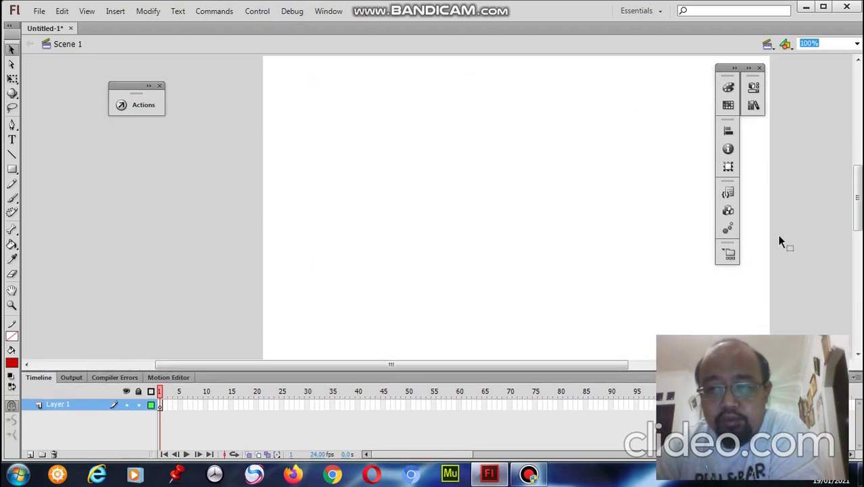
mouse_move(855, 198)
mouse_down()
mouse_move(856, 226)
mouse_move(855, 206)
mouse_up()
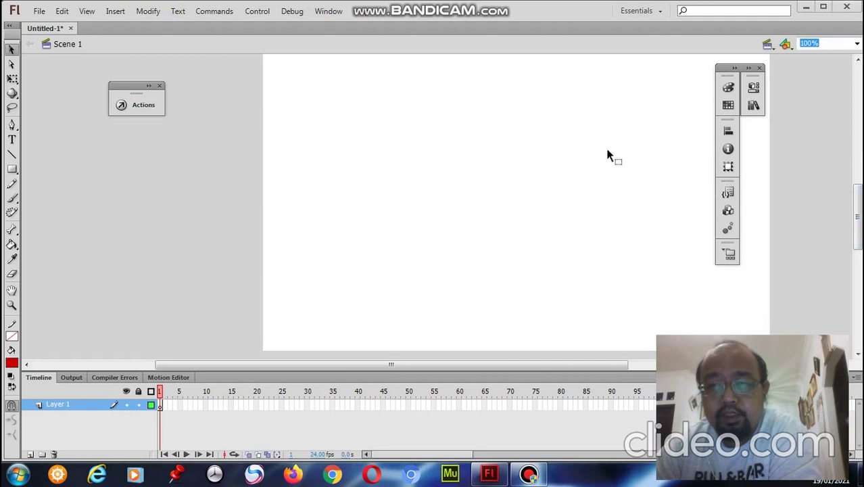
drag(417, 367, 469, 379)
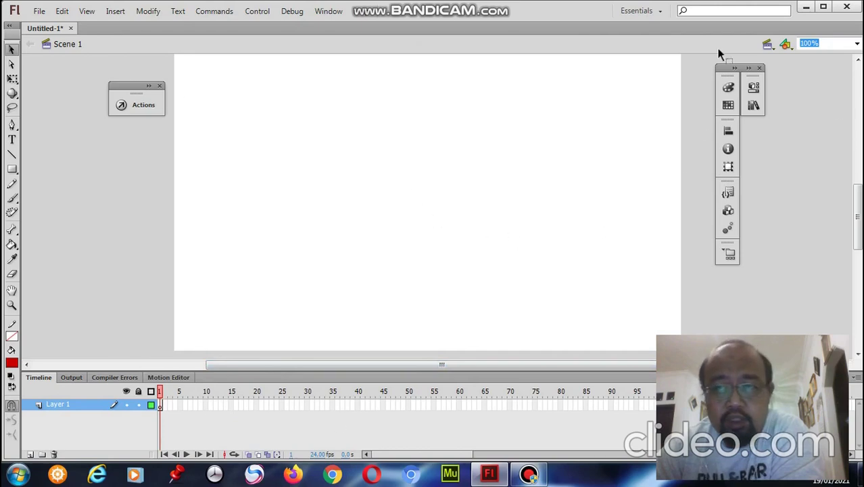
Open the document's Properties panel, examine its size and publish settings, and collapse the panel again
click(323, 11)
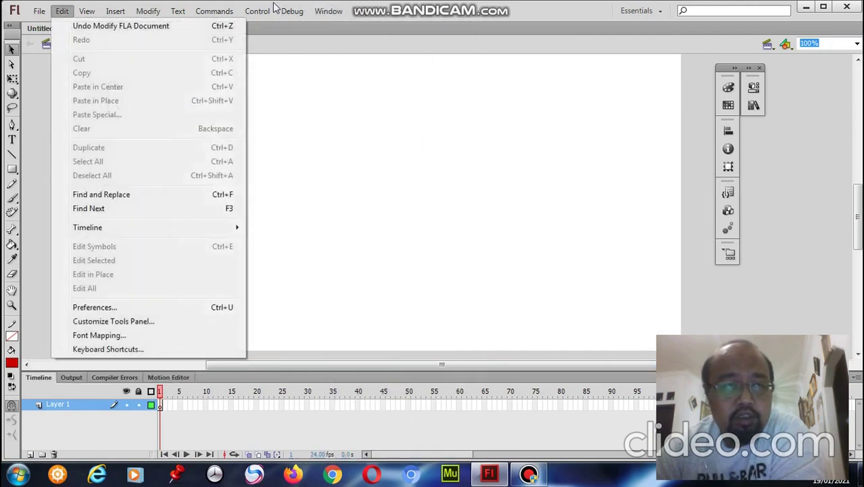
mouse_move(39, 12)
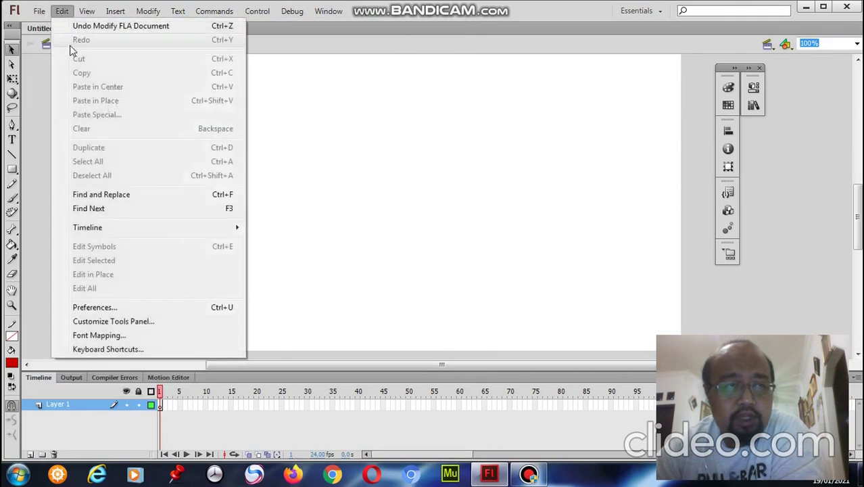
mouse_move(238, 10)
mouse_move(330, 11)
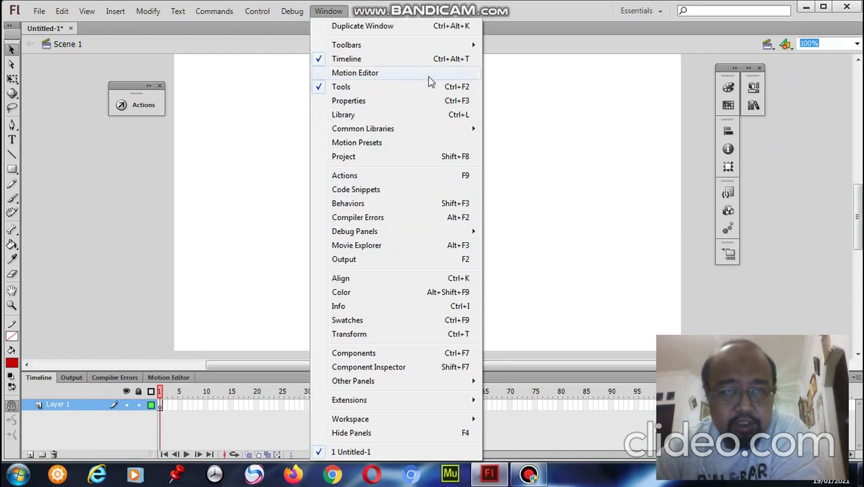
click(322, 106)
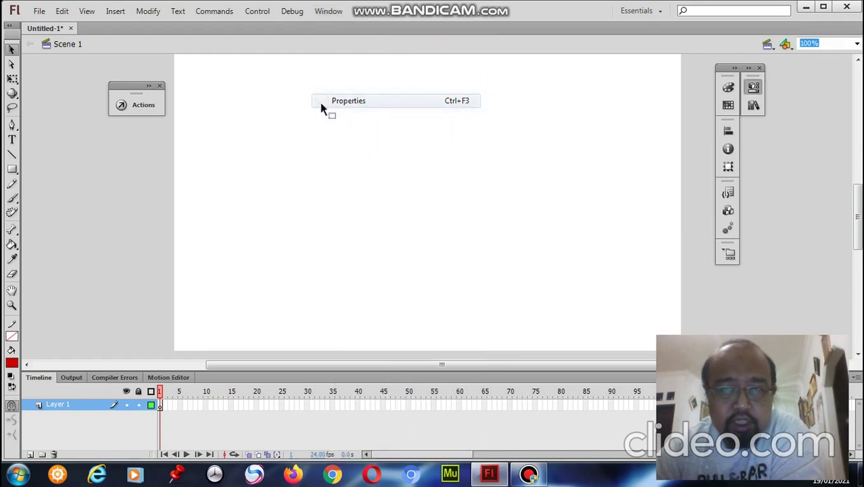
click(753, 89)
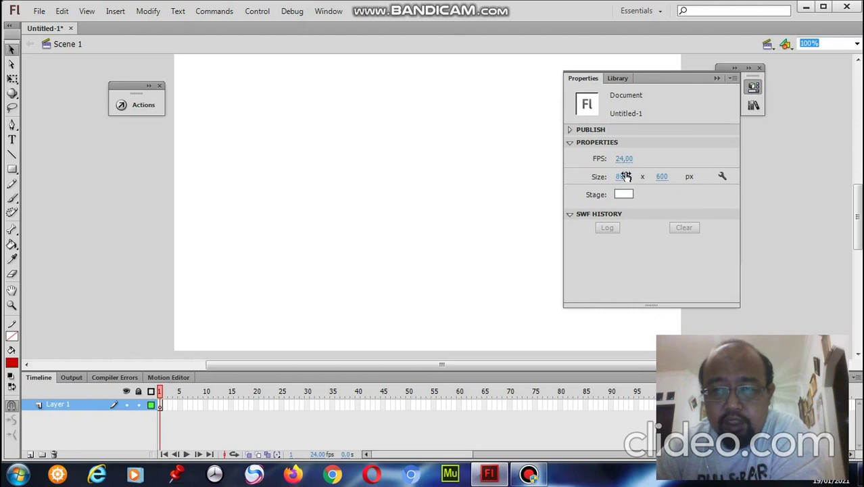
click(571, 130)
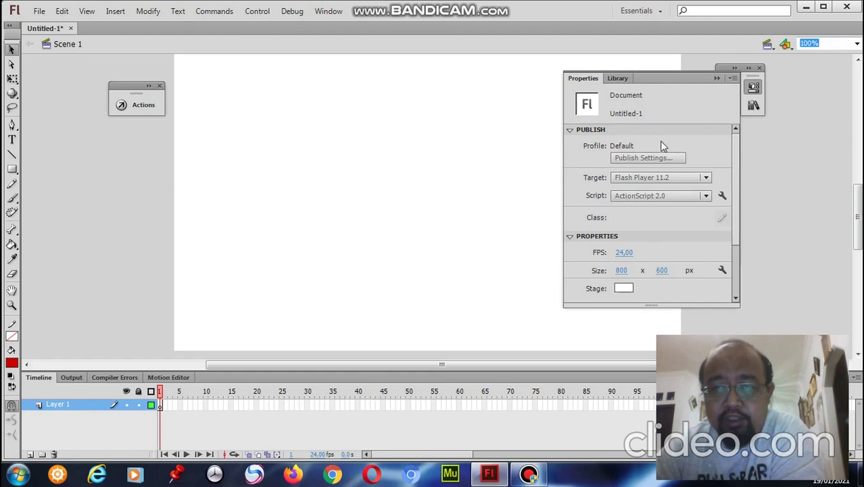
click(717, 78)
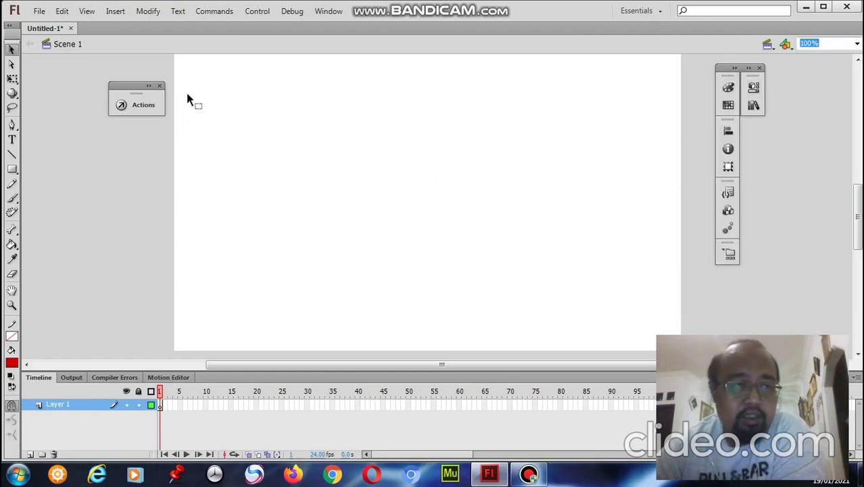
Move the floating Actions panel clear of the stage
drag(130, 87, 64, 63)
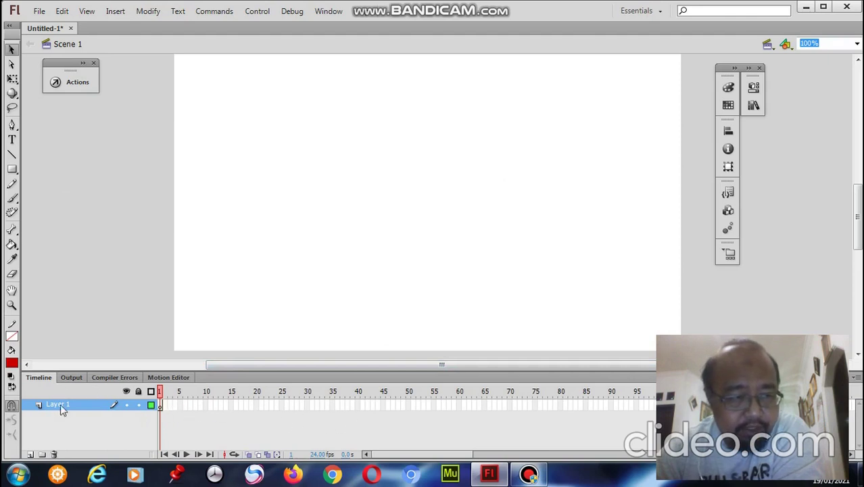
click(150, 393)
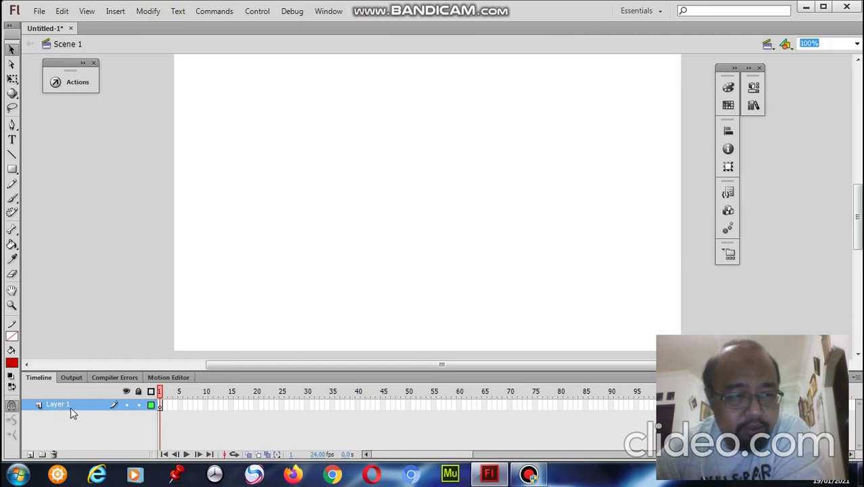
Add a new layer above Layer 1 and delete it again
click(30, 455)
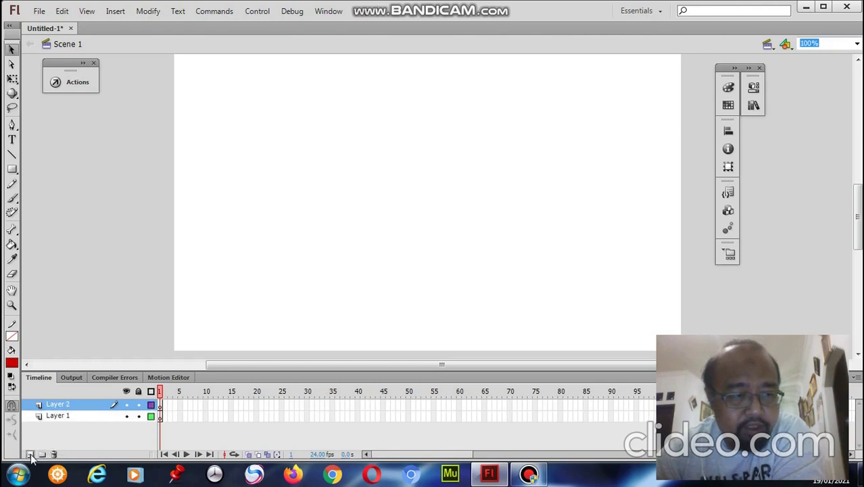
click(54, 455)
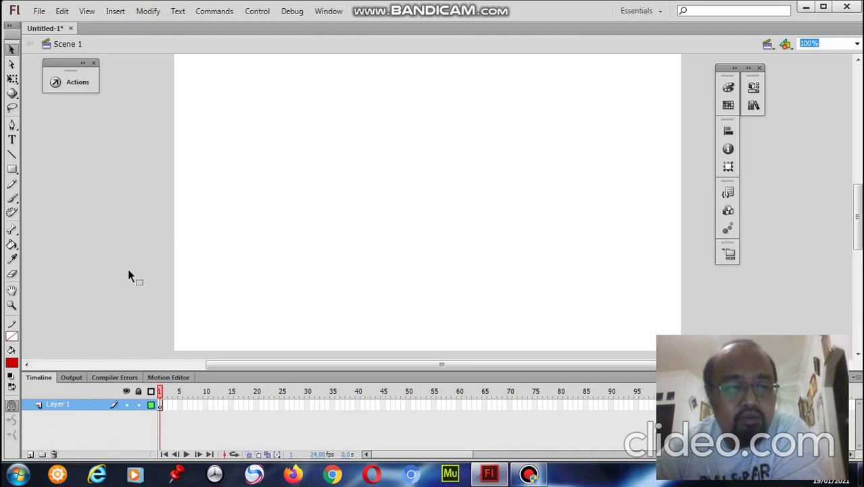
Rename Layer 1 as percobaan
double_click(73, 404)
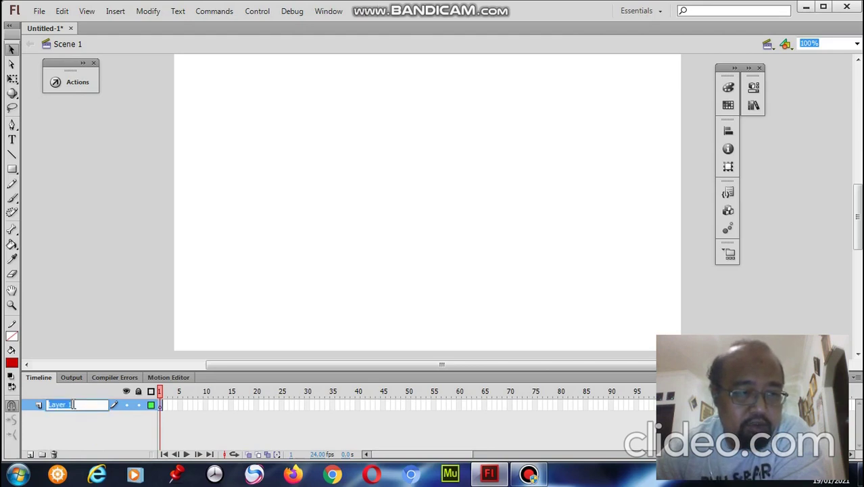
key(Return)
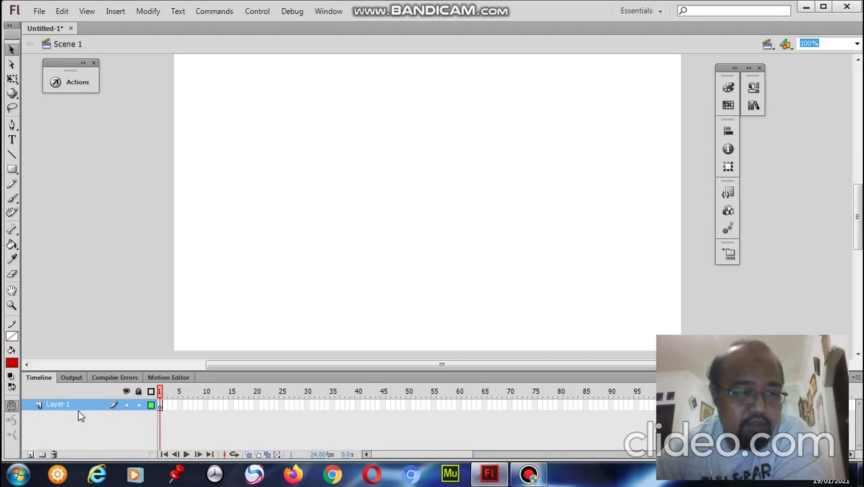
double_click(78, 405)
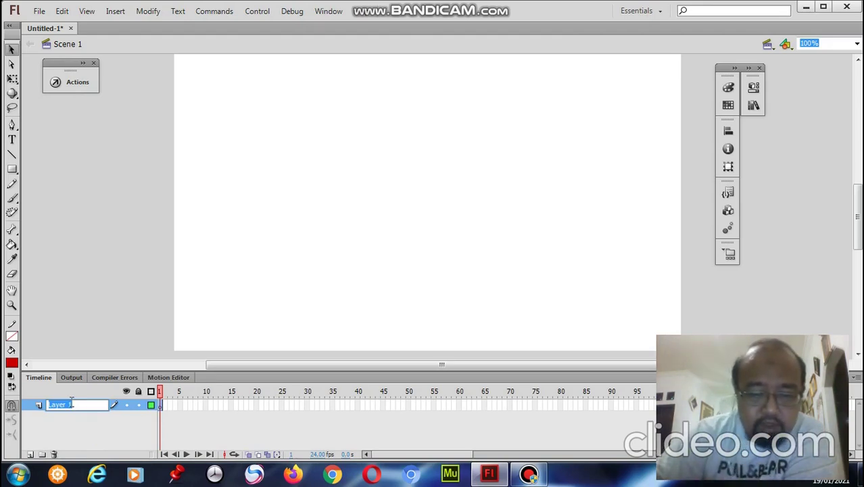
text(percobaan)
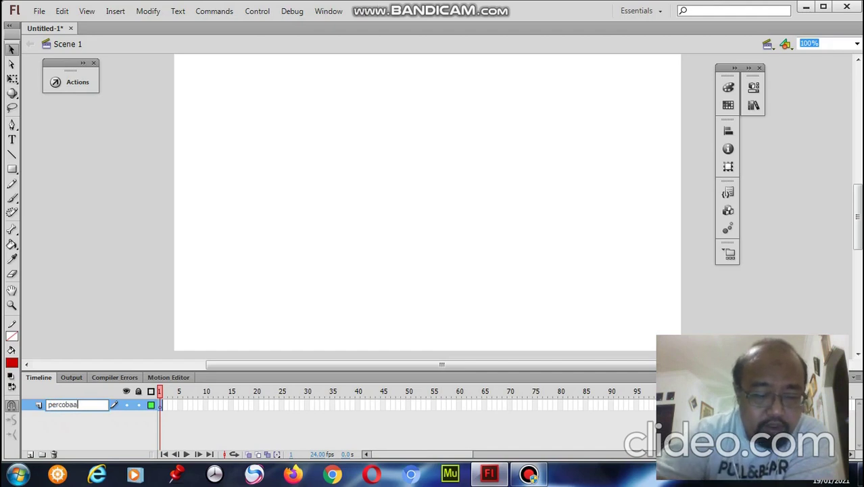
click(135, 434)
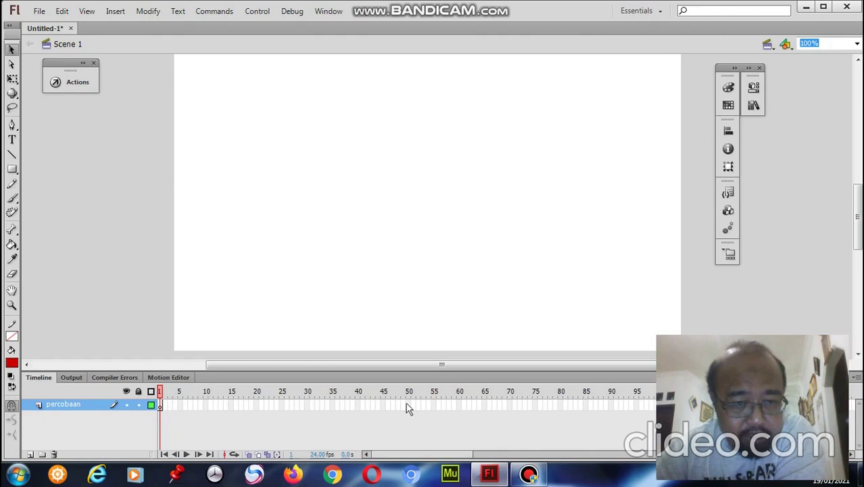
Draw a red rectangle without an outline on frame 1 of the percobaan layer and delete it again
click(169, 403)
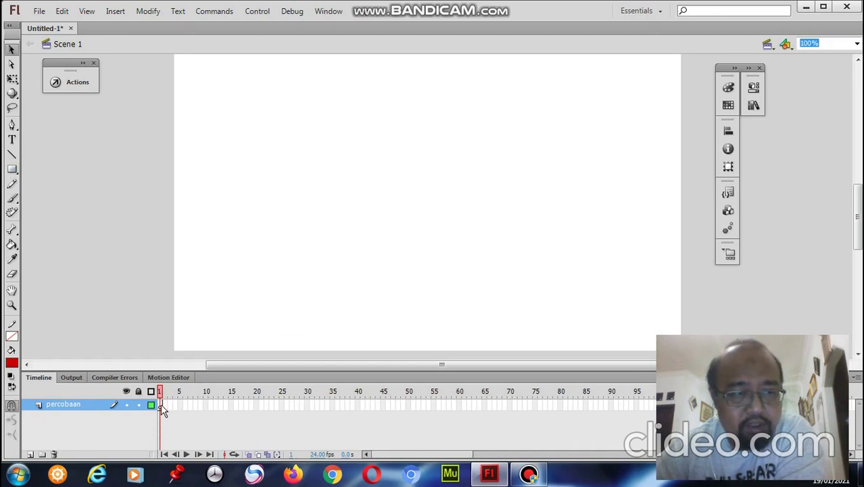
click(12, 169)
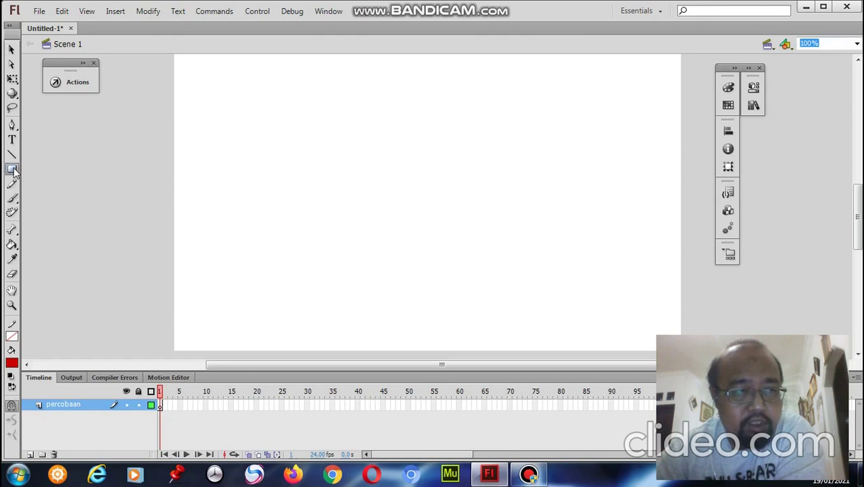
drag(272, 120, 448, 263)
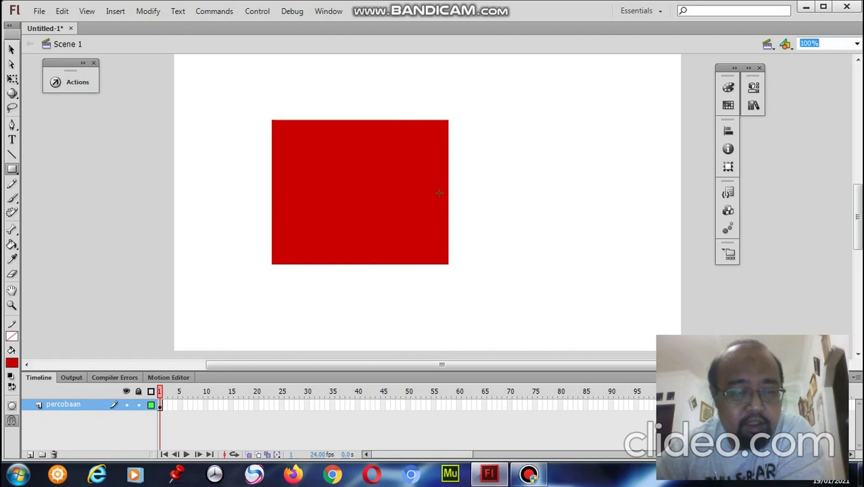
click(11, 49)
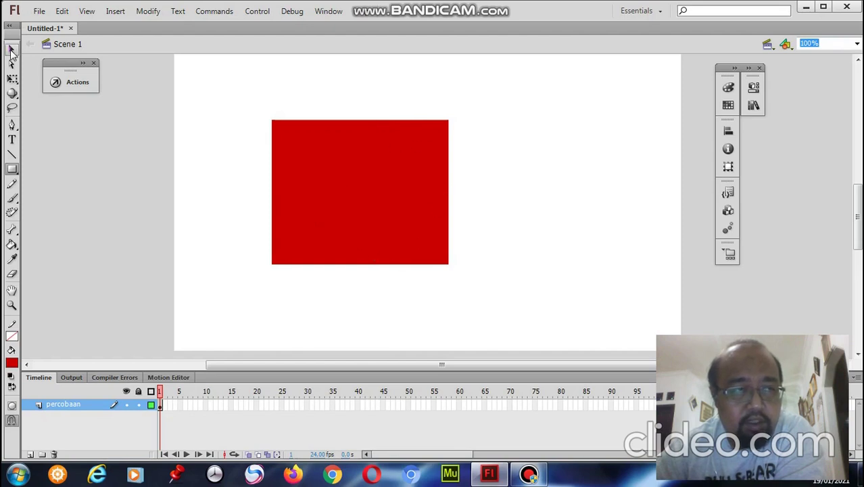
click(384, 215)
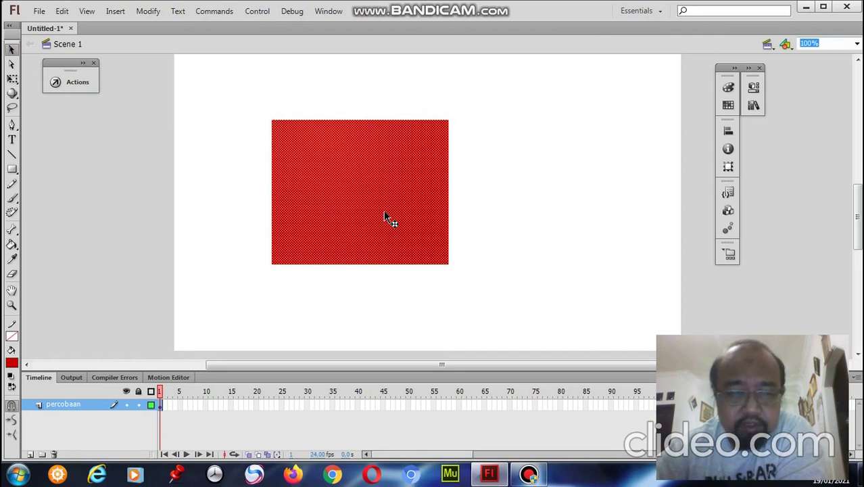
key(Delete)
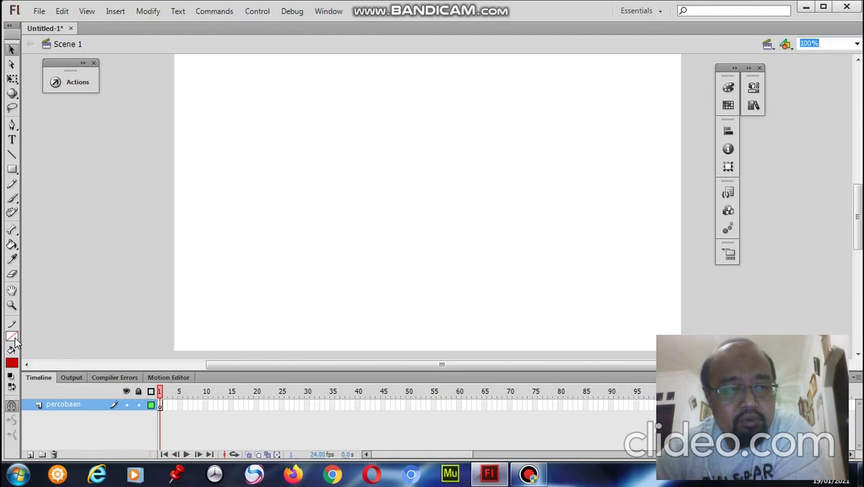
Set the stroke colour to blue and draw a red-filled rectangle with that outline on the stage
click(12, 337)
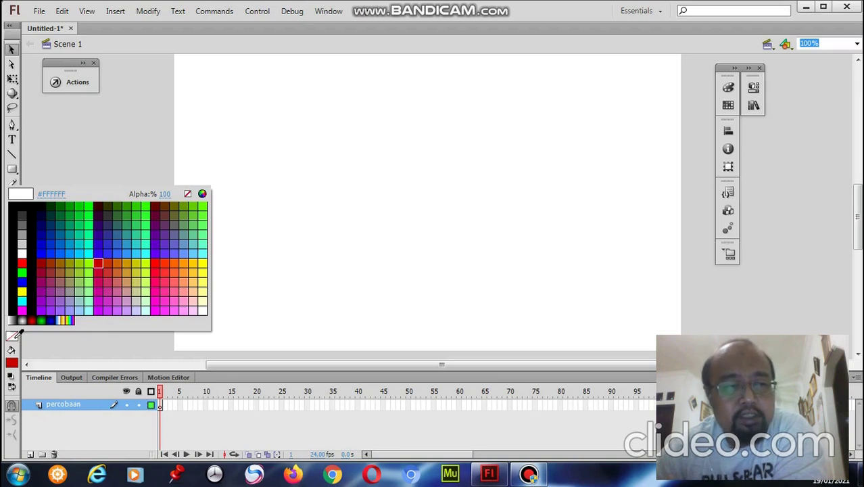
click(20, 333)
click(20, 333)
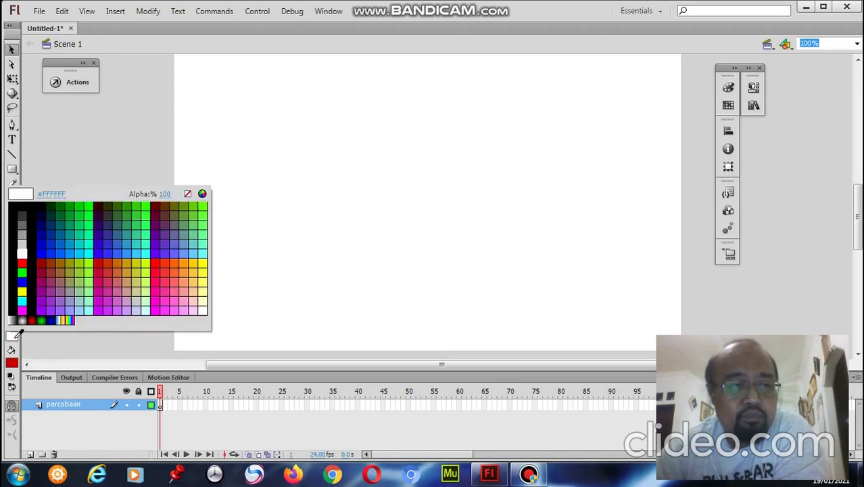
click(21, 333)
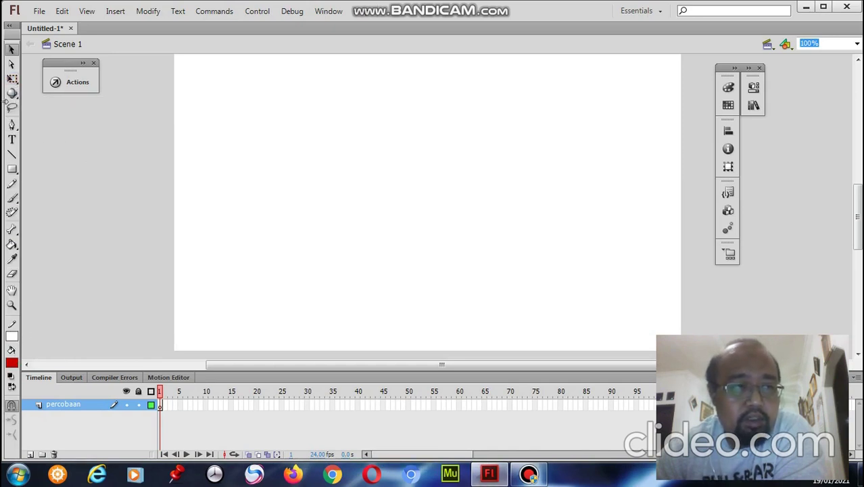
click(16, 336)
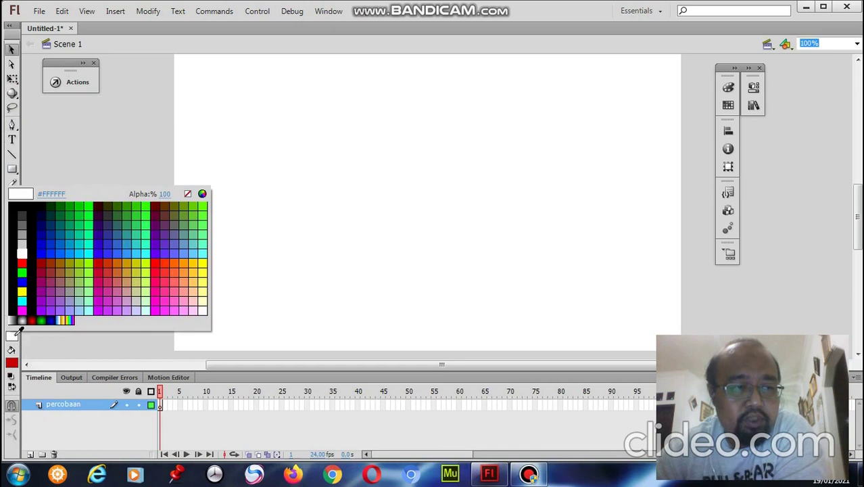
click(42, 250)
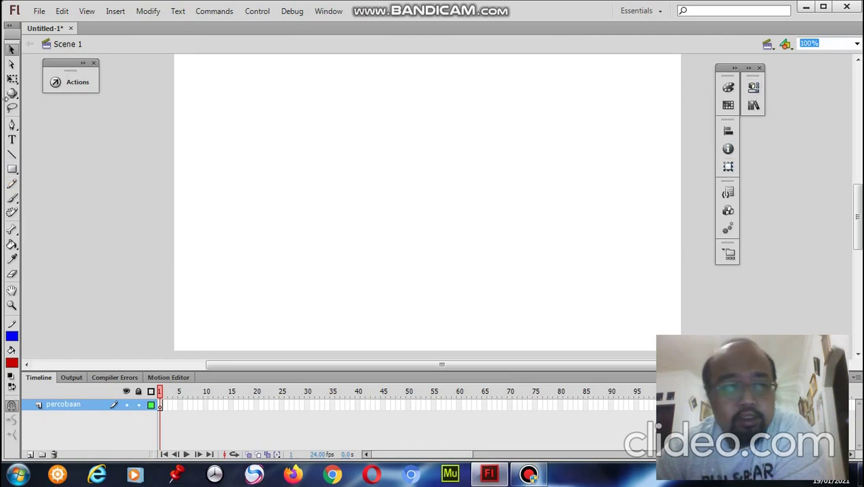
click(13, 170)
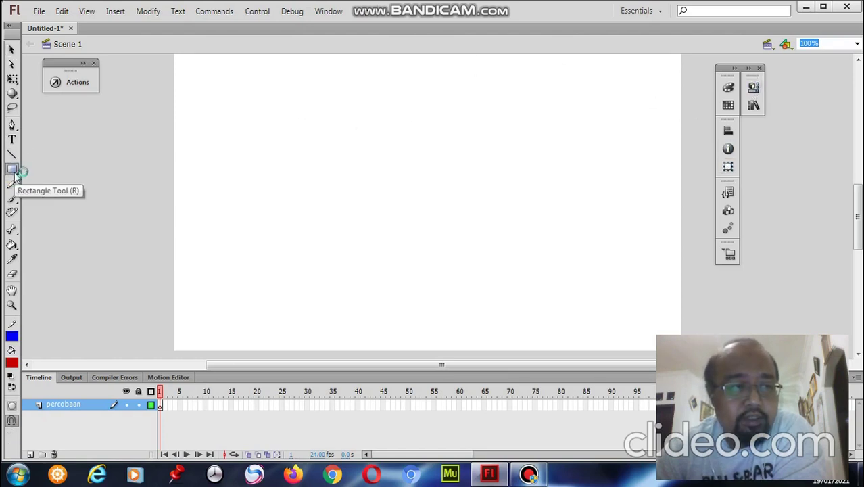
drag(261, 115, 441, 253)
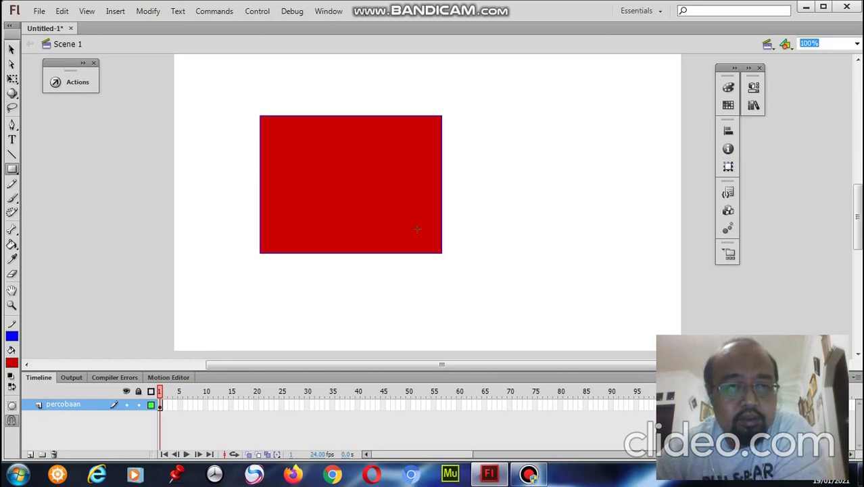
Select individual outline segments of the rectangle and move its right-hand segment well away from the fill
click(10, 52)
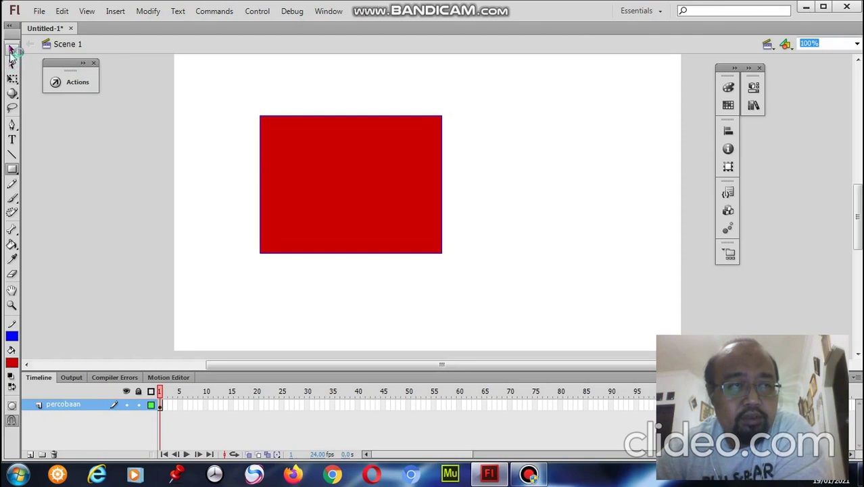
click(443, 150)
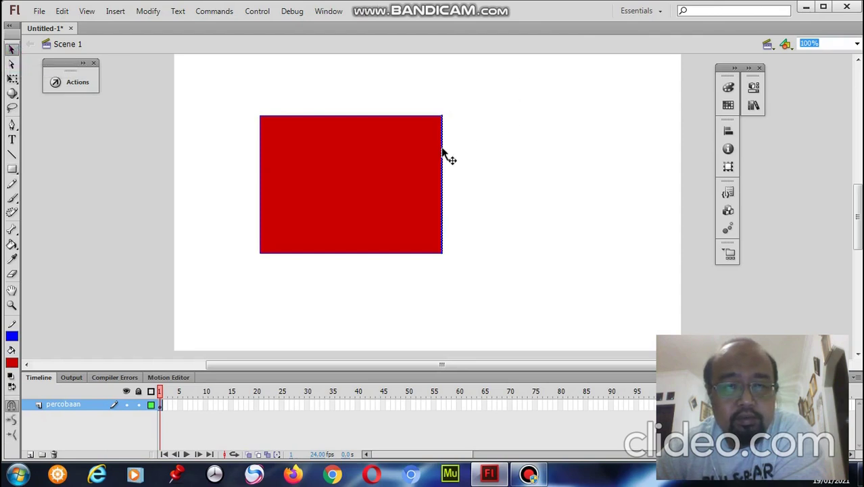
click(460, 135)
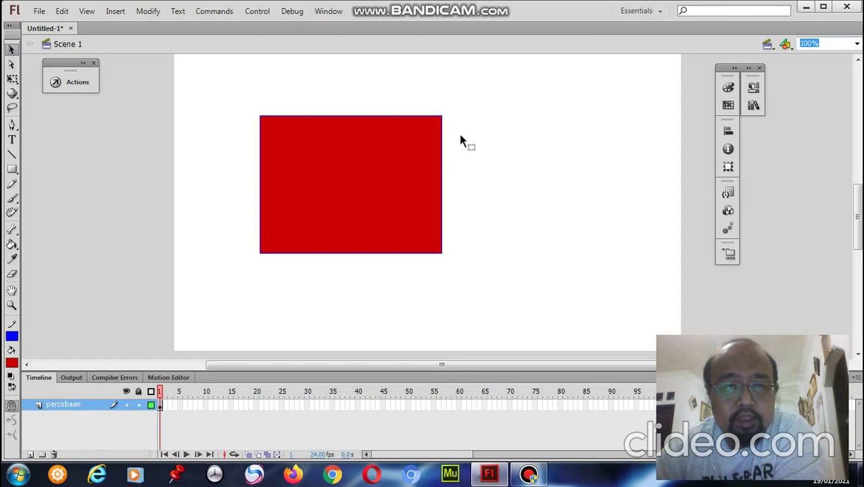
click(431, 116)
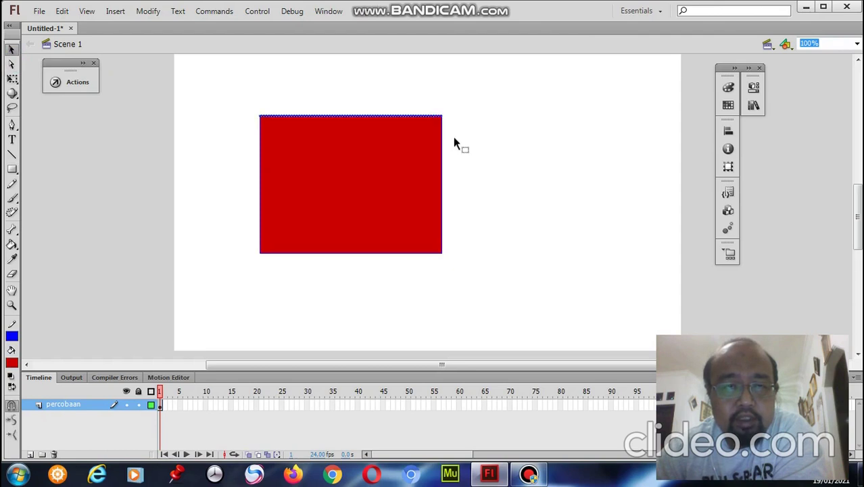
click(453, 137)
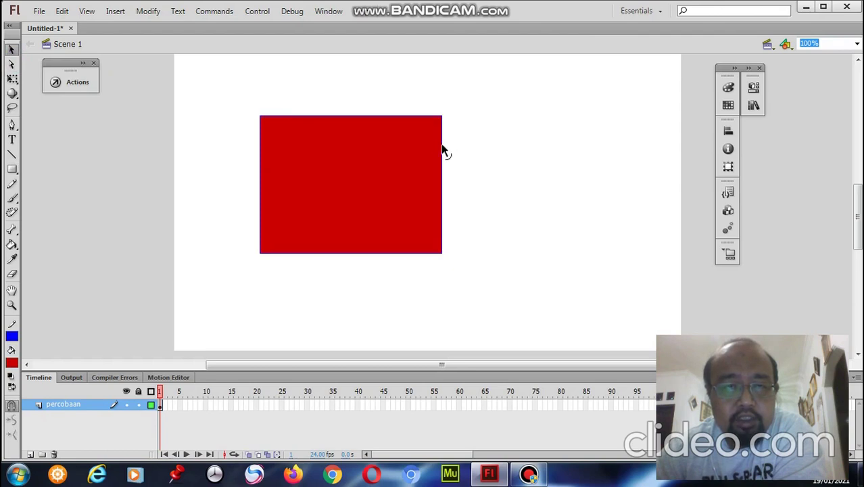
click(442, 150)
drag(448, 152, 538, 166)
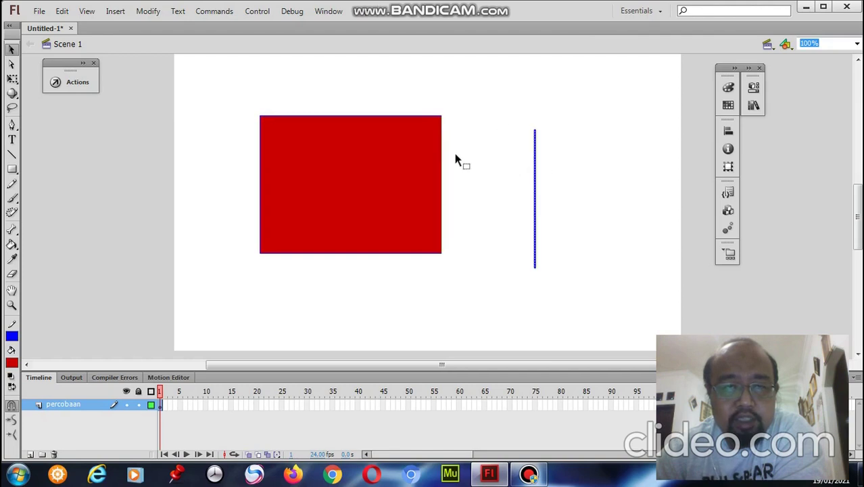
Move the rectangle's top outline segment straight up, clear of the red fill
drag(418, 121, 414, 93)
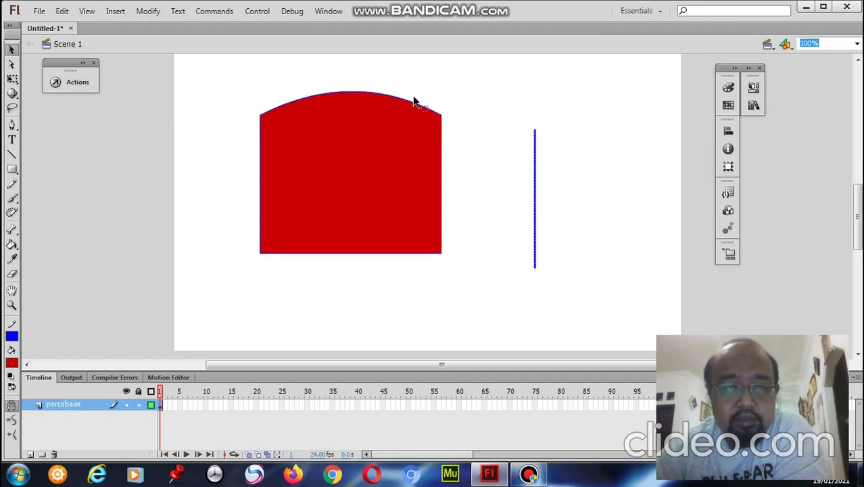
key(ctrl+z)
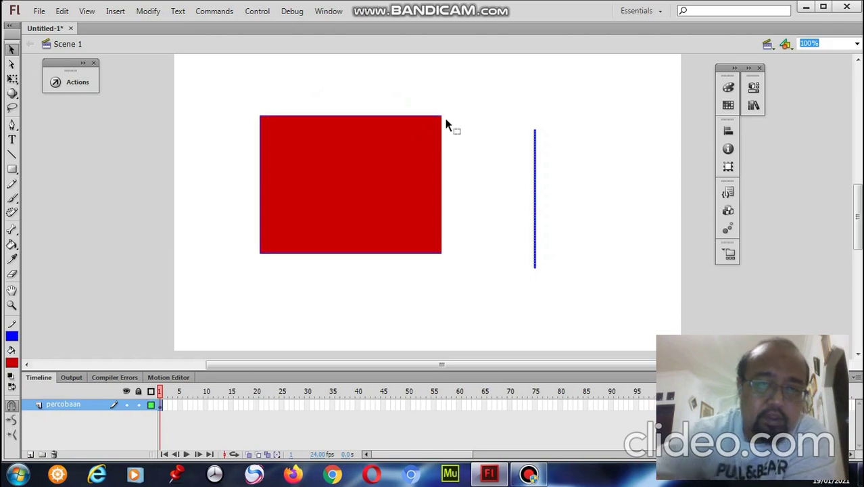
click(413, 96)
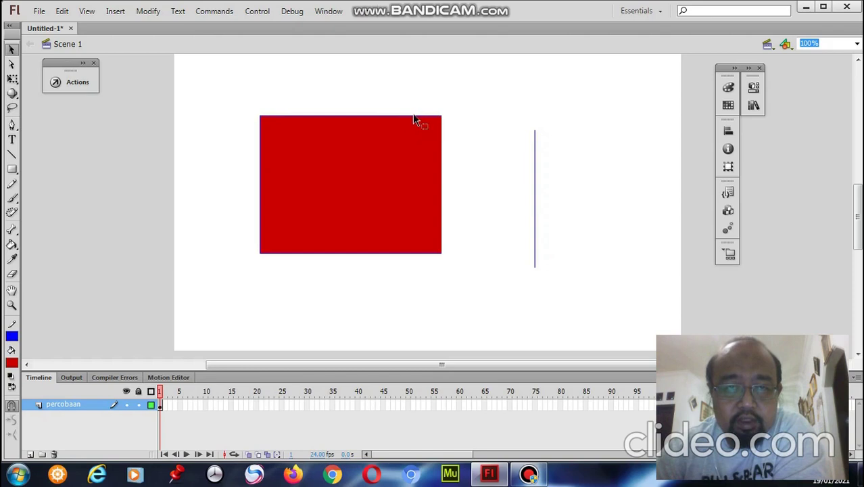
click(416, 117)
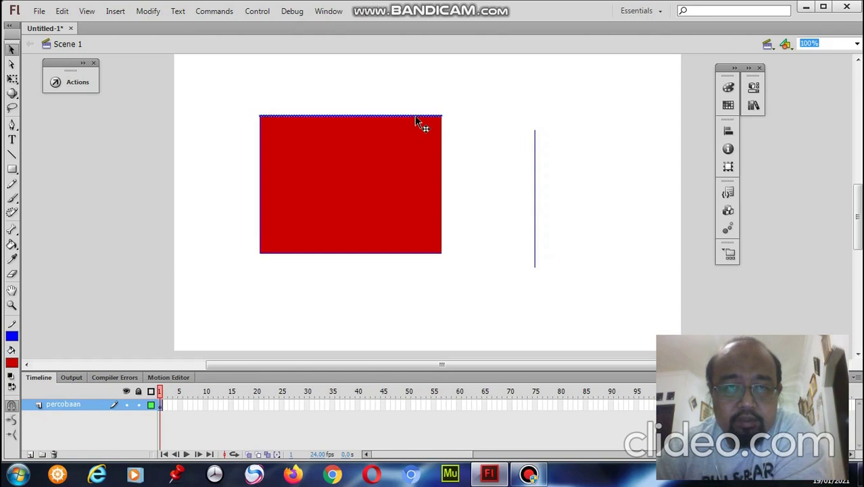
drag(416, 117, 413, 86)
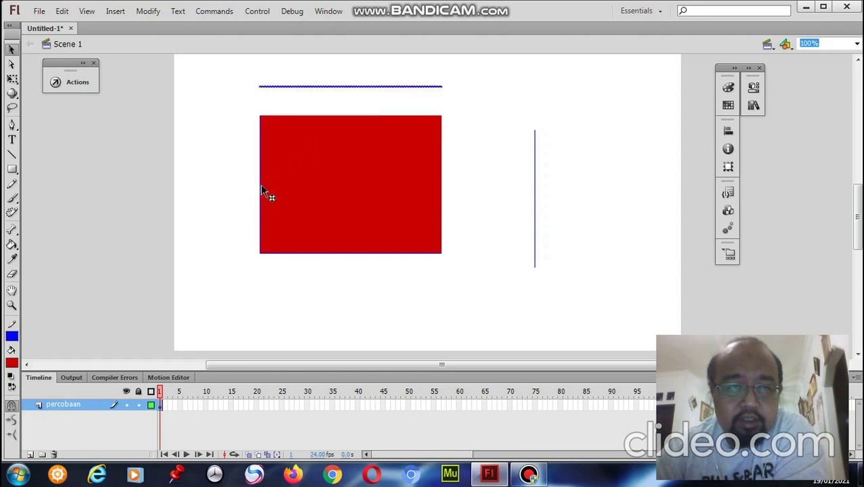
Move the left outline segment outward and shift the red fill slightly up, off the bottom outline segment
click(259, 184)
drag(259, 184, 215, 187)
click(338, 254)
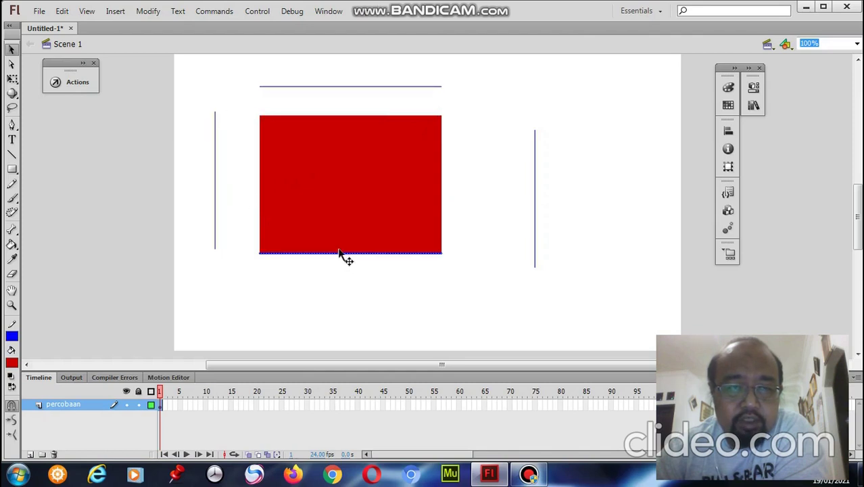
mouse_move(340, 256)
mouse_down()
mouse_move(337, 280)
mouse_move(341, 241)
mouse_move(341, 250)
mouse_up()
click(453, 223)
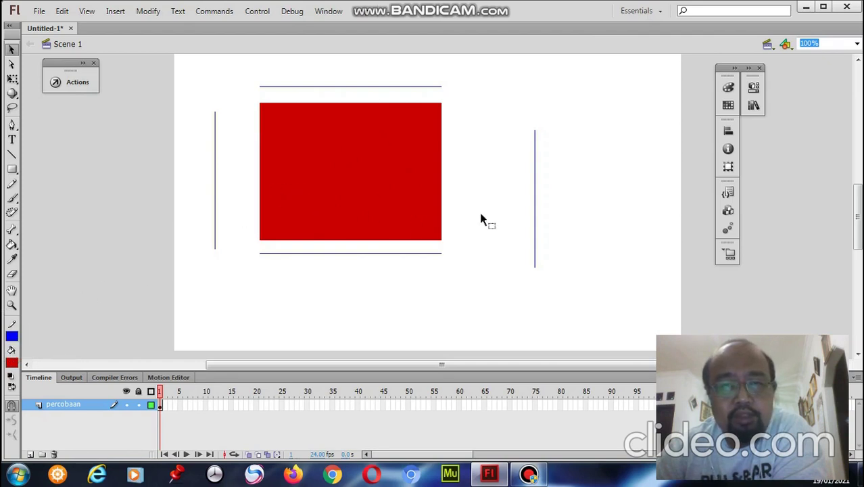
Delete the detached bottom and right outline segments
click(535, 155)
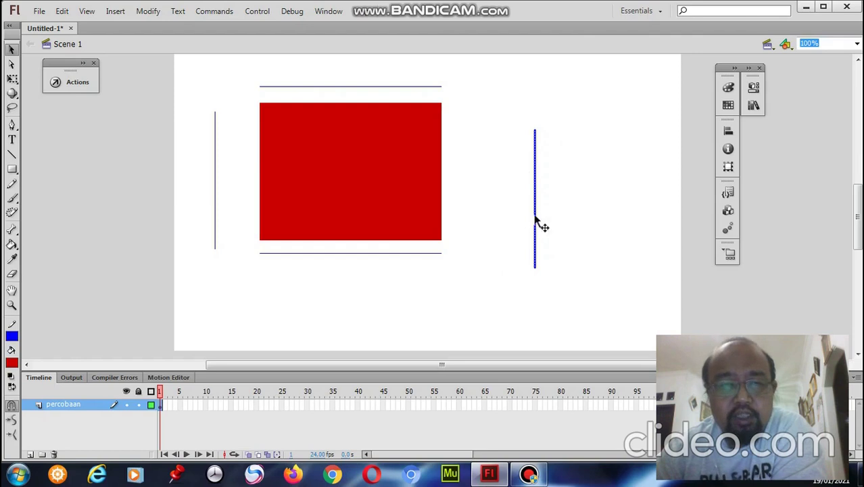
click(426, 255)
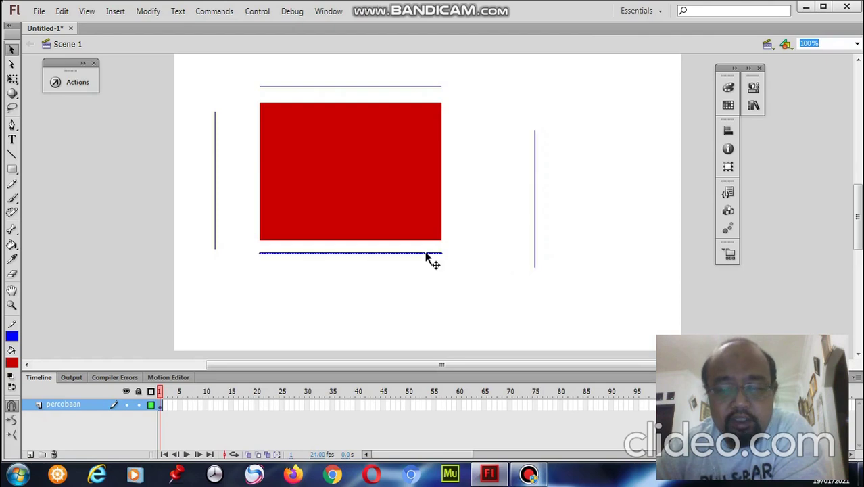
key(Delete)
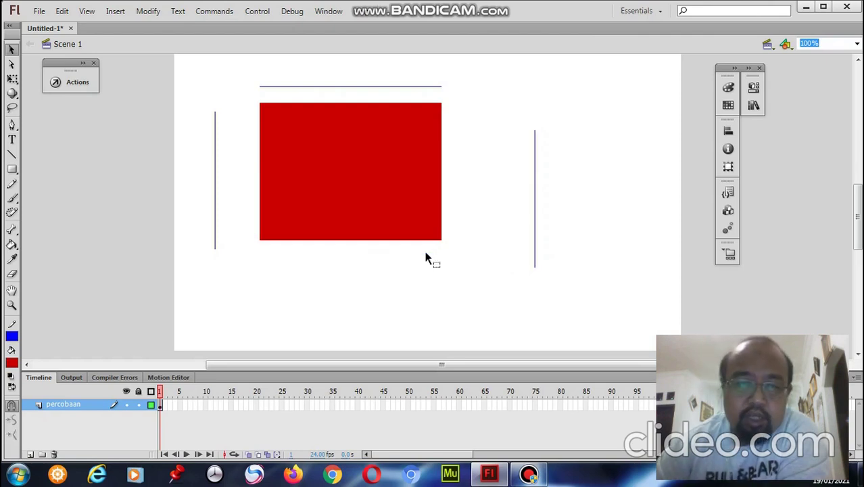
click(536, 200)
key(Delete)
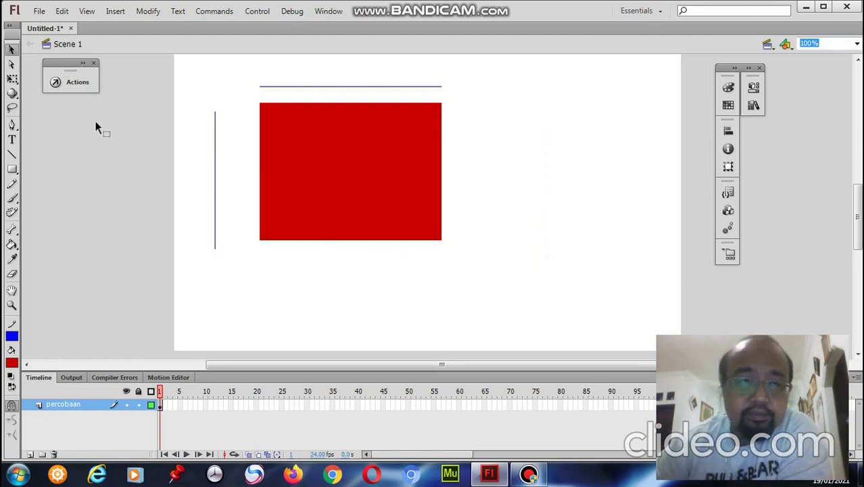
Delete the remaining left and top outline segments and the red fill so the stage is empty
click(216, 175)
key(Delete)
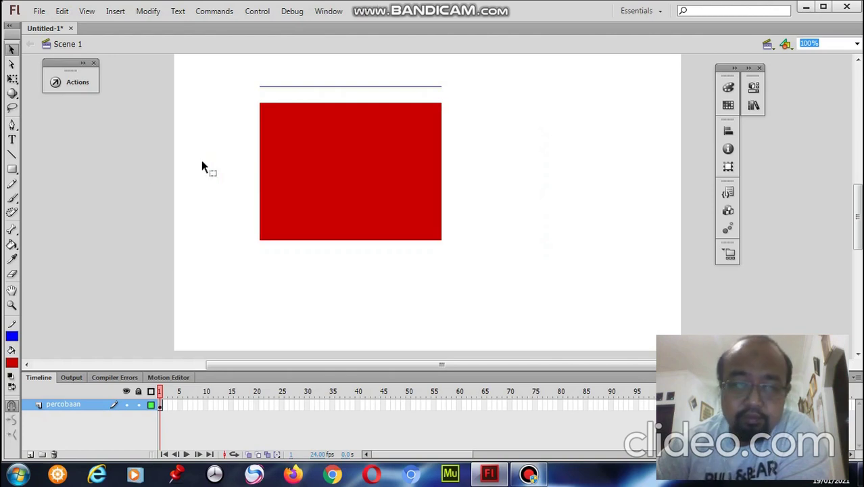
click(316, 87)
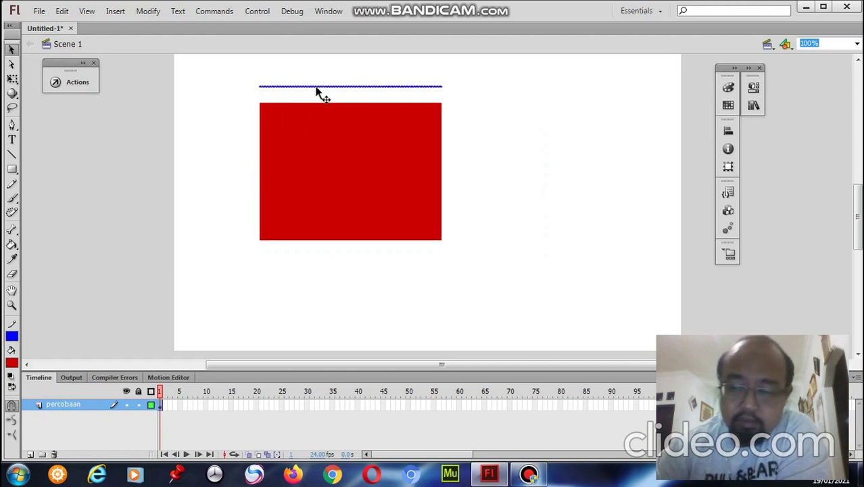
key(Delete)
click(330, 138)
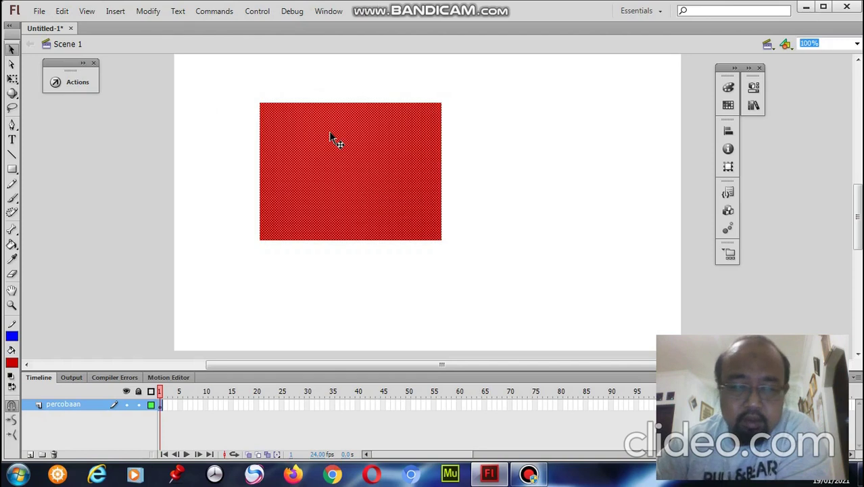
key(Delete)
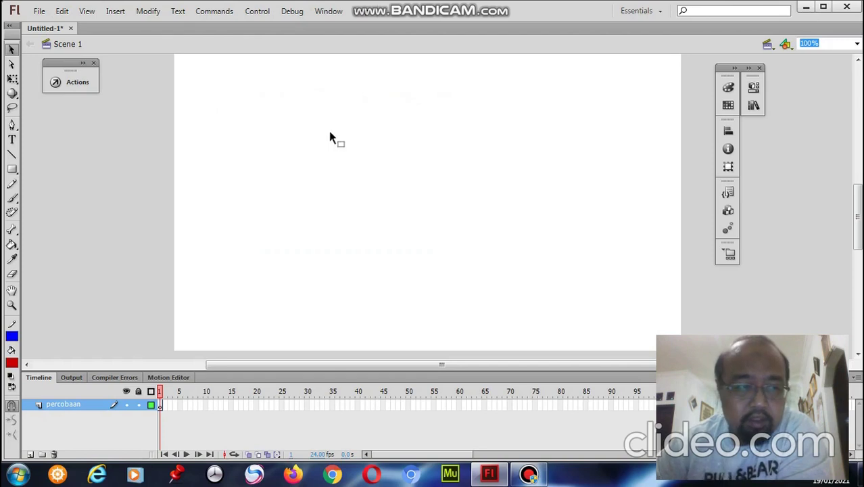
Set the stroke colour to none and draw a red rectangle without an outline near the middle of the stage
click(12, 337)
click(187, 196)
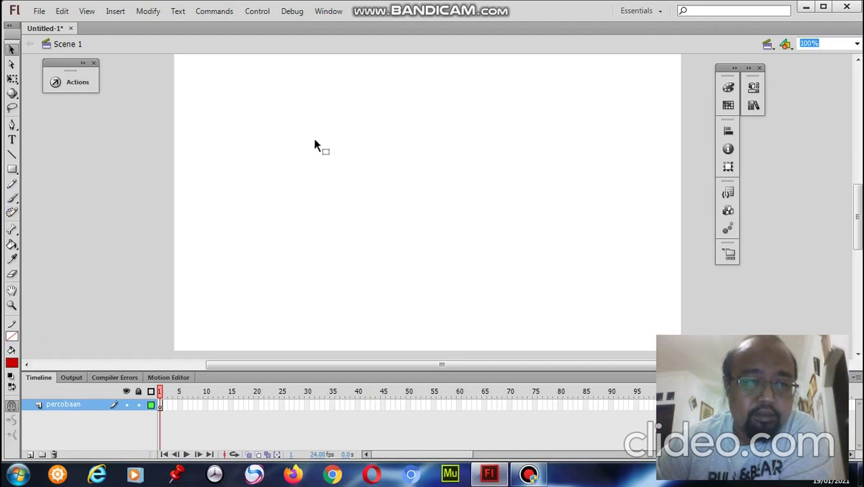
drag(314, 139, 508, 276)
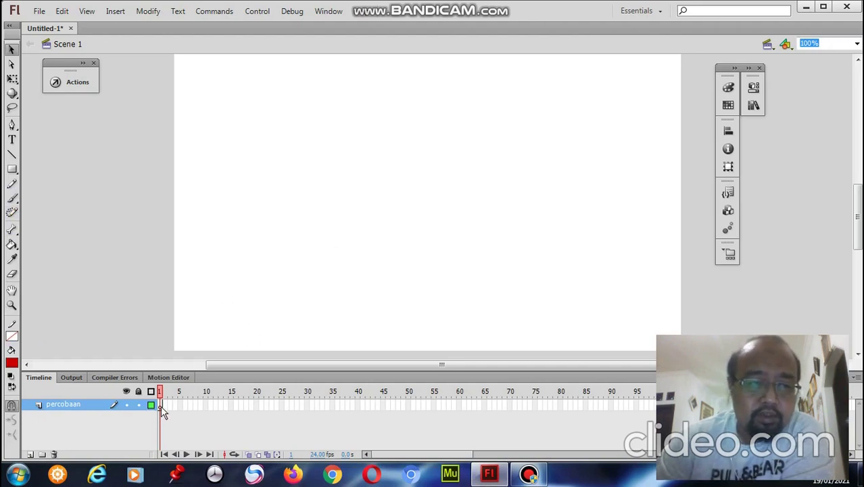
click(11, 170)
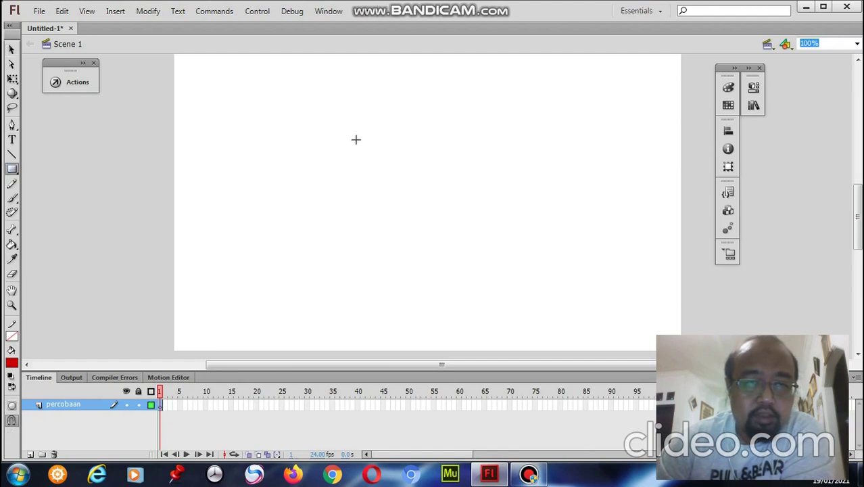
mouse_move(340, 140)
mouse_down()
mouse_move(470, 174)
mouse_move(493, 283)
mouse_up()
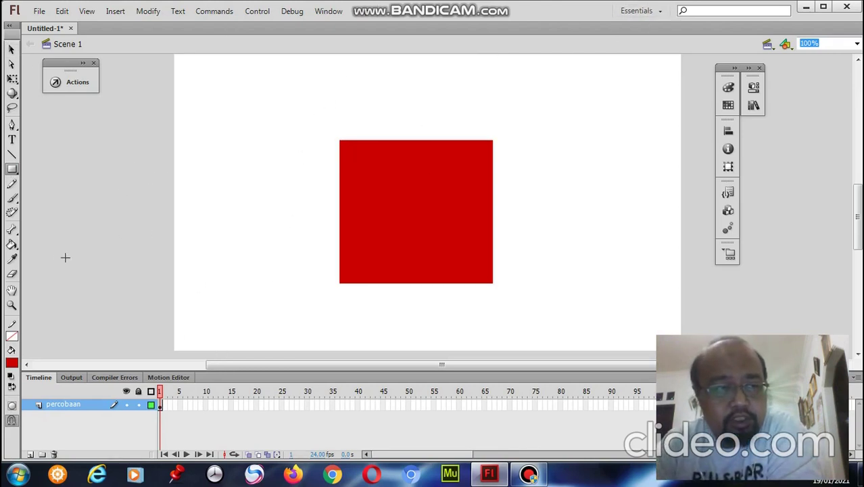
Bend the top, right and left edges of the red rectangle outward into curves with the Selection tool
click(11, 49)
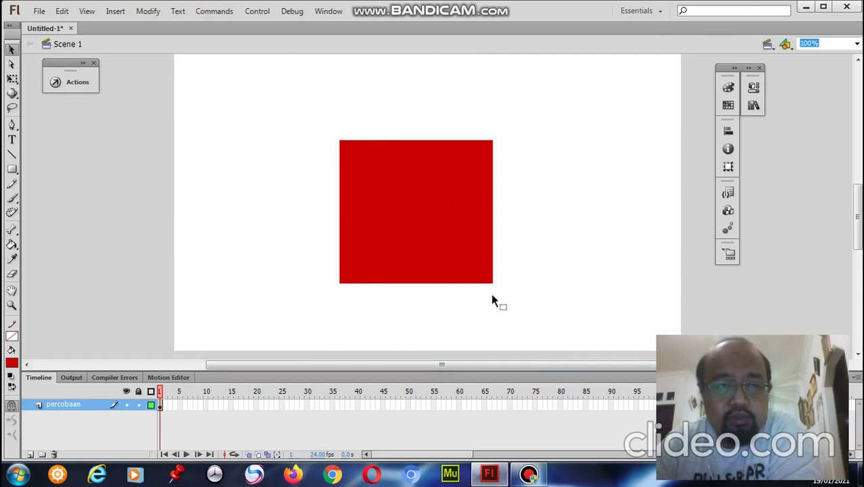
click(12, 169)
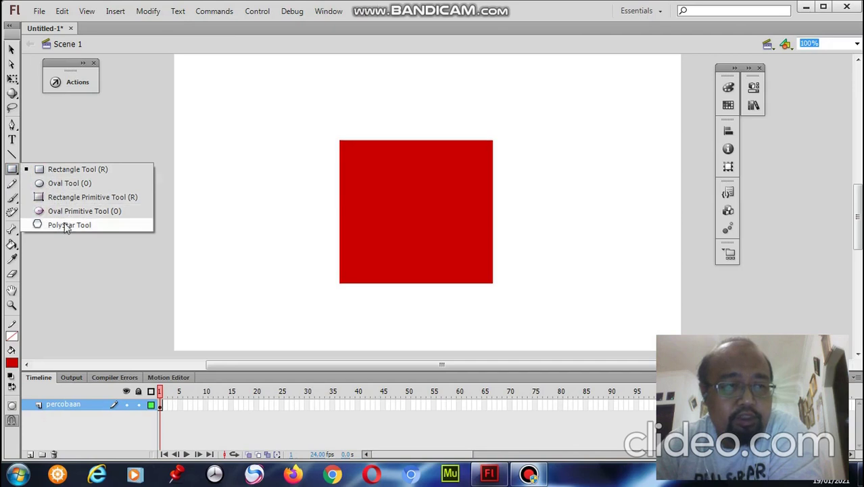
click(11, 51)
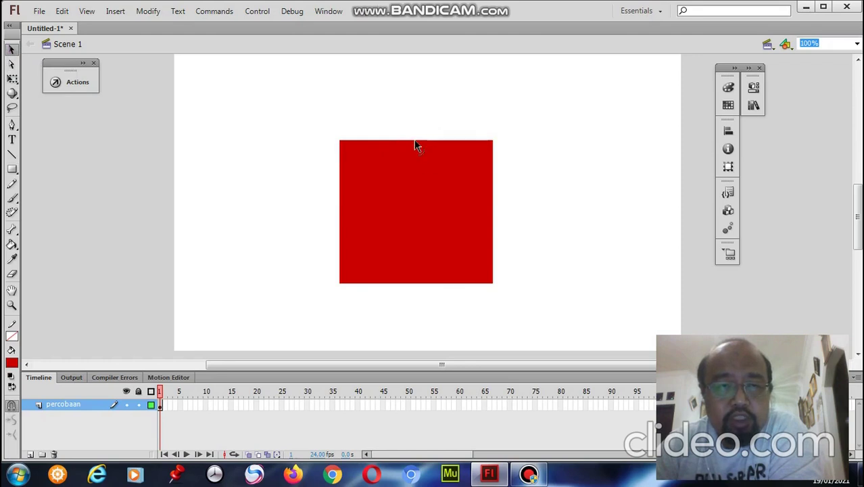
drag(416, 143, 419, 80)
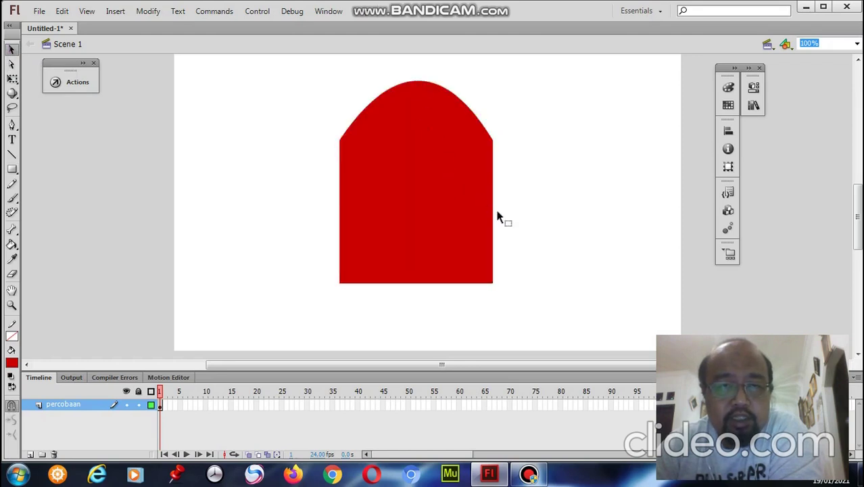
click(494, 217)
click(496, 210)
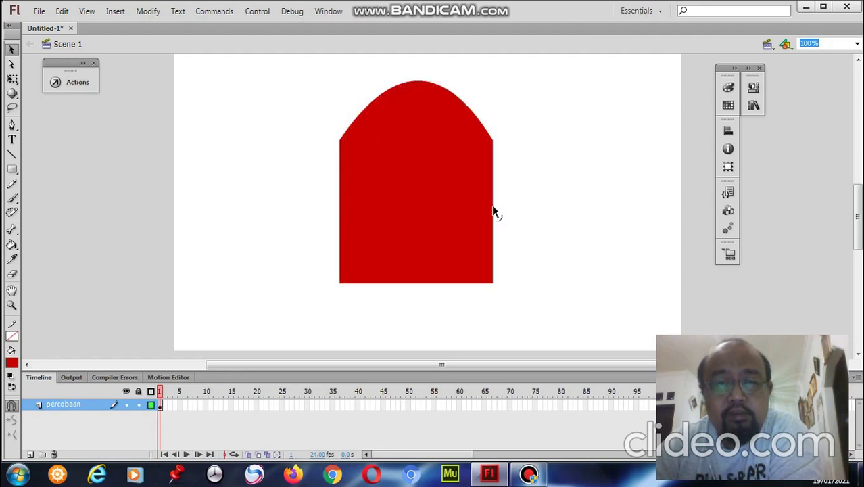
drag(496, 212, 540, 207)
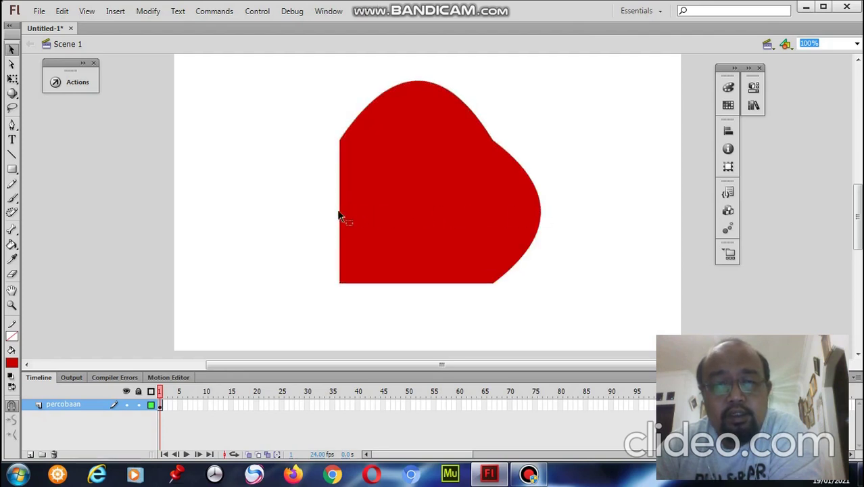
drag(341, 215, 274, 214)
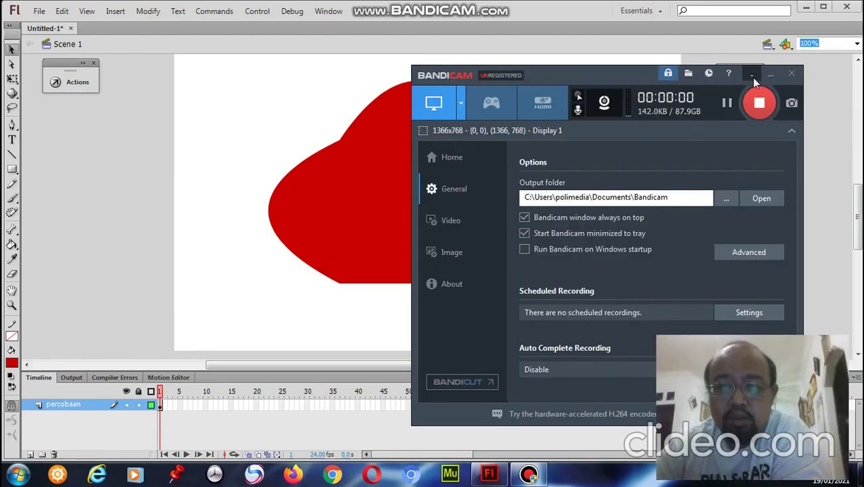
click(753, 75)
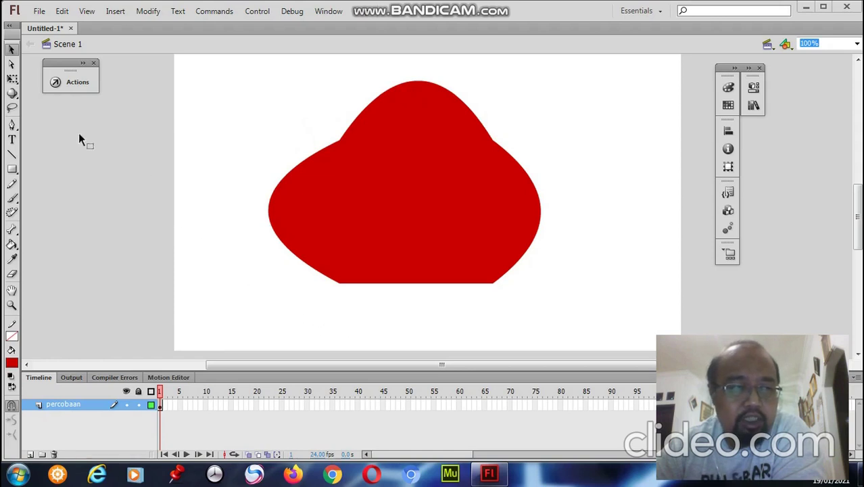
Add a new layer above percobaan and draw a red circle on it at the upper left of the curved shape
click(30, 455)
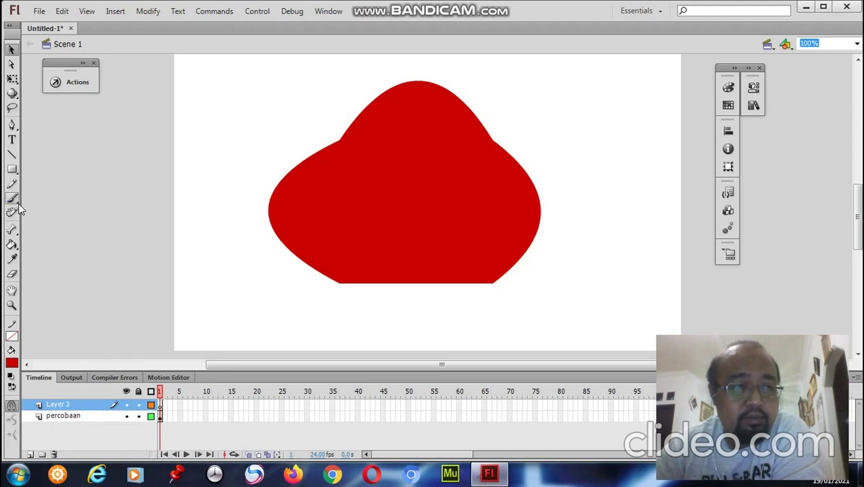
click(14, 171)
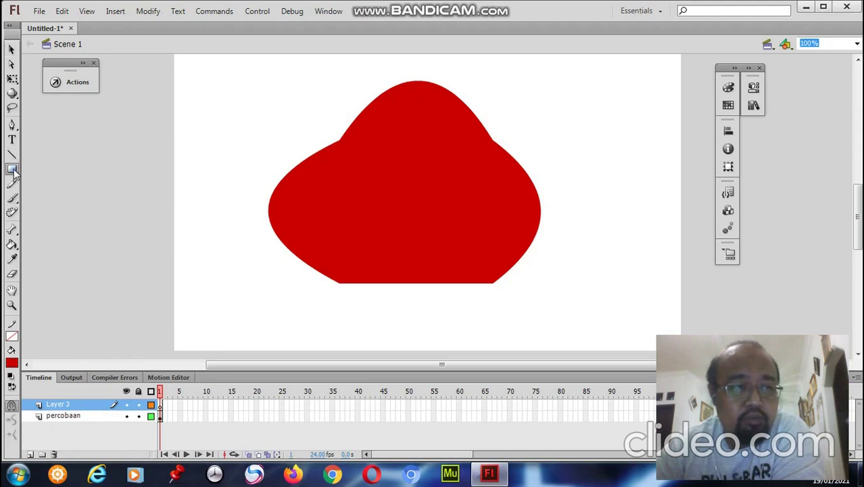
click(14, 171)
click(61, 184)
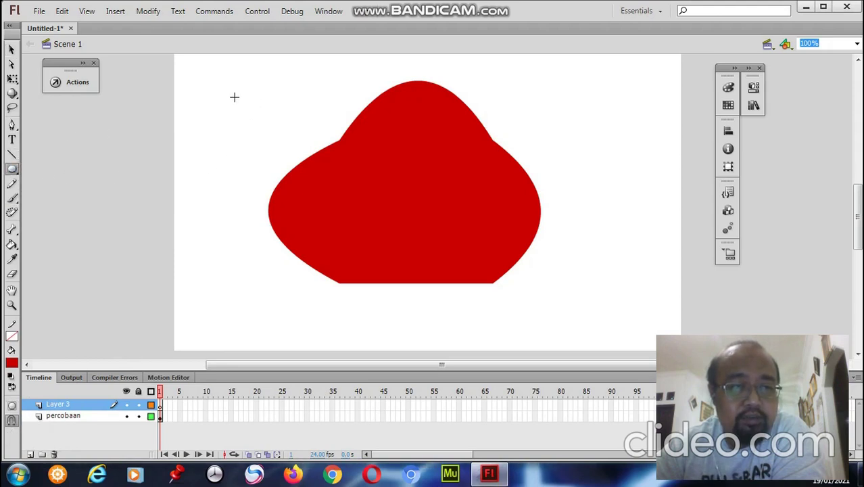
drag(215, 95, 284, 164)
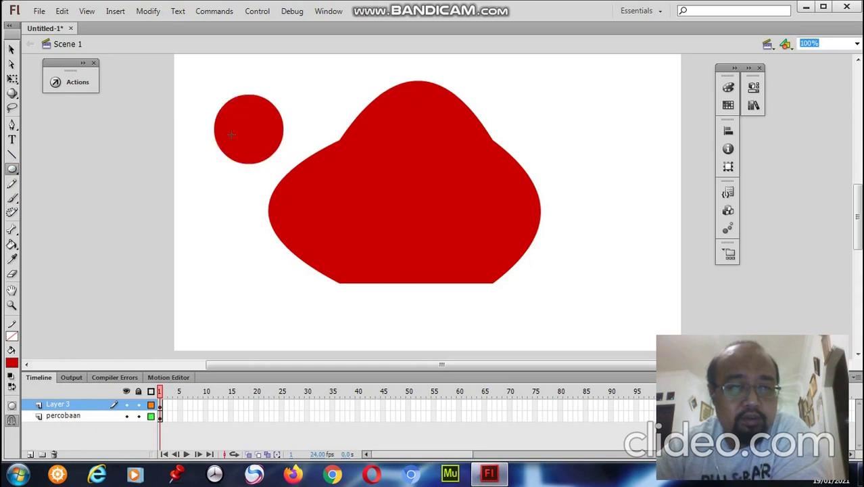
Change the fill colour of the circle to dark blue #333399
click(12, 50)
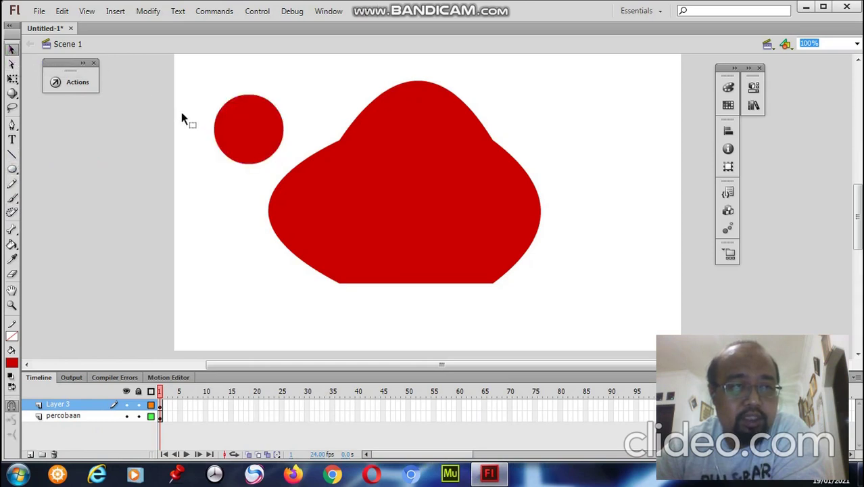
click(252, 138)
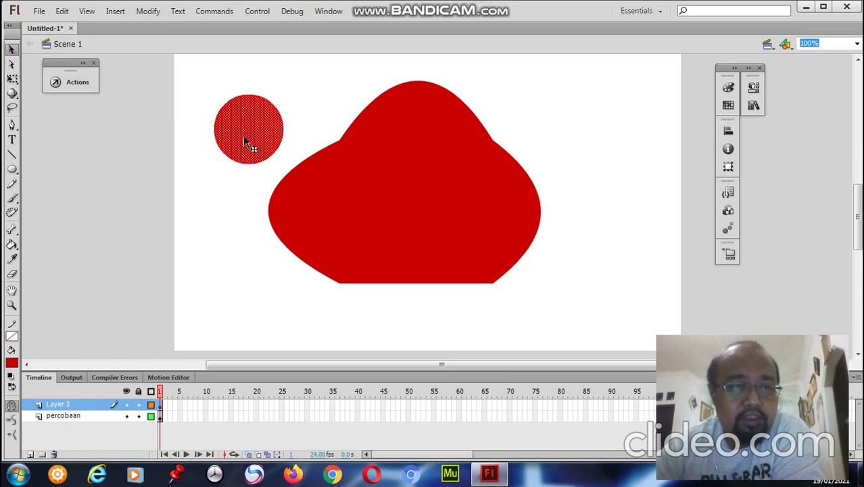
click(11, 364)
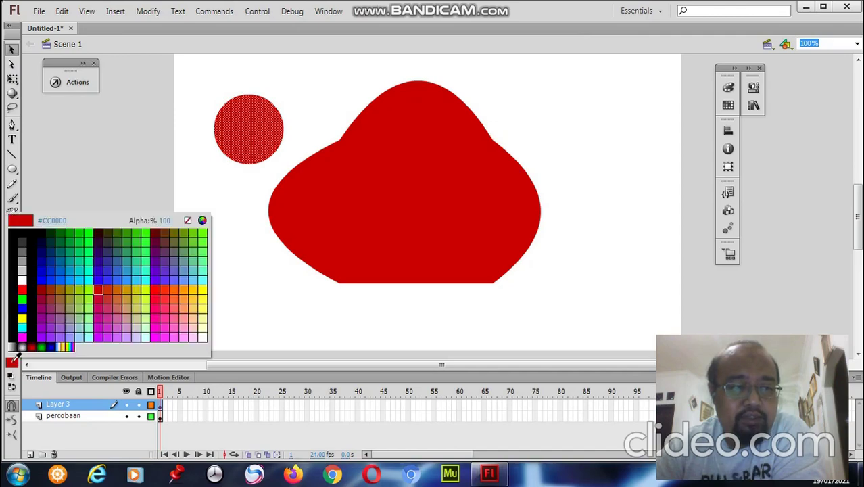
click(110, 262)
Change the fill colour of the large curved shape on the percobaan layer to light green
click(407, 218)
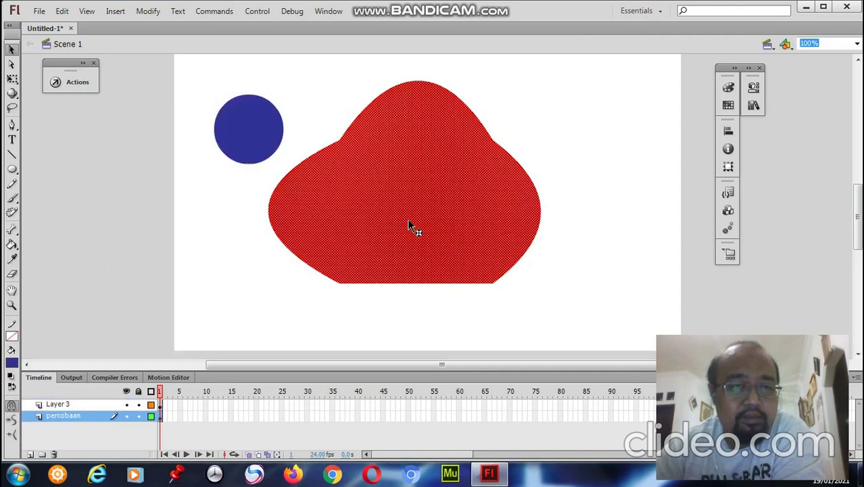
click(11, 364)
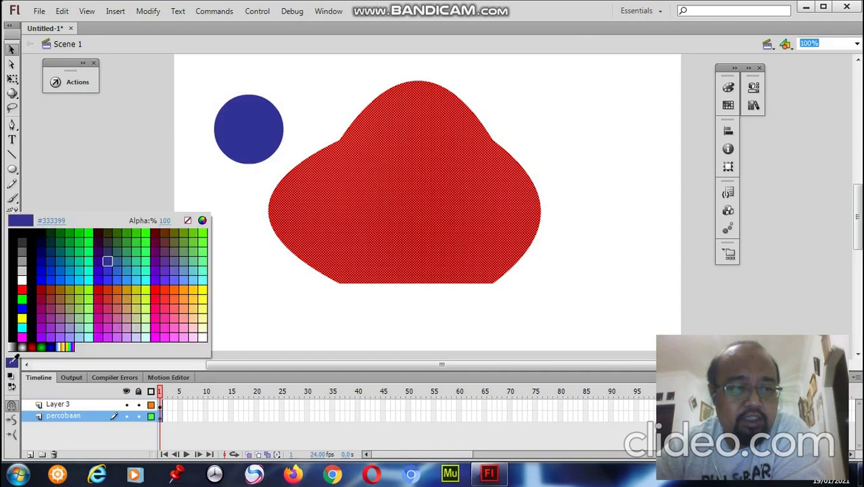
click(100, 295)
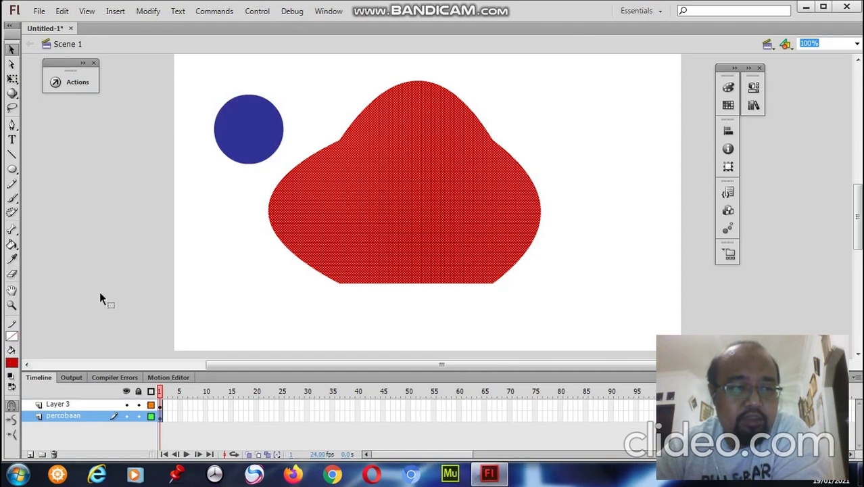
click(12, 364)
click(201, 254)
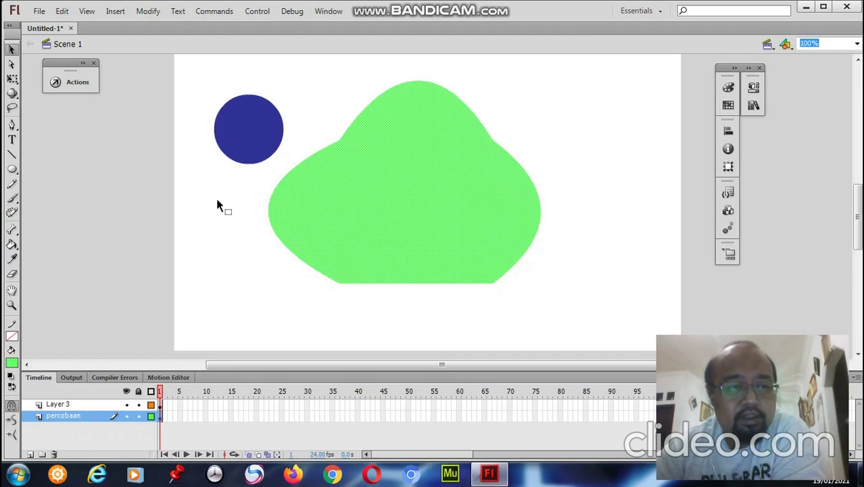
Alternate between Layer 3 and percobaan, then select each shape, to check which layer holds which shape
click(67, 406)
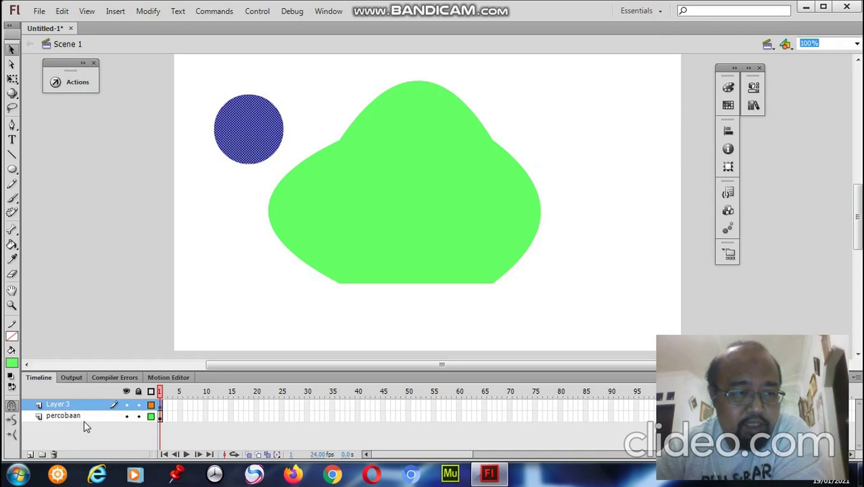
click(85, 417)
click(88, 406)
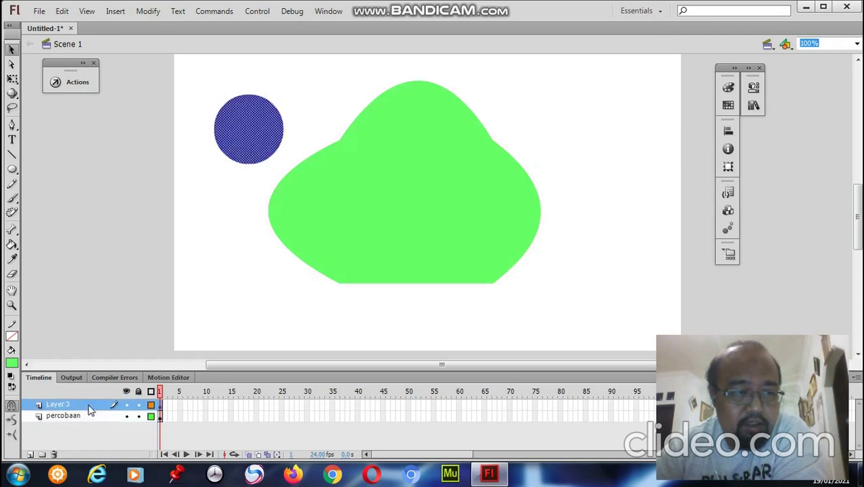
click(84, 416)
click(86, 405)
click(83, 417)
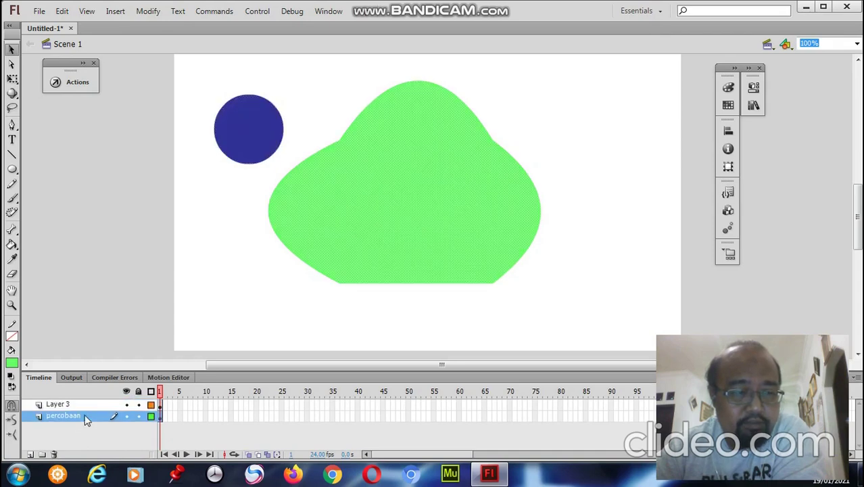
click(89, 405)
click(85, 416)
click(88, 405)
click(86, 416)
click(244, 140)
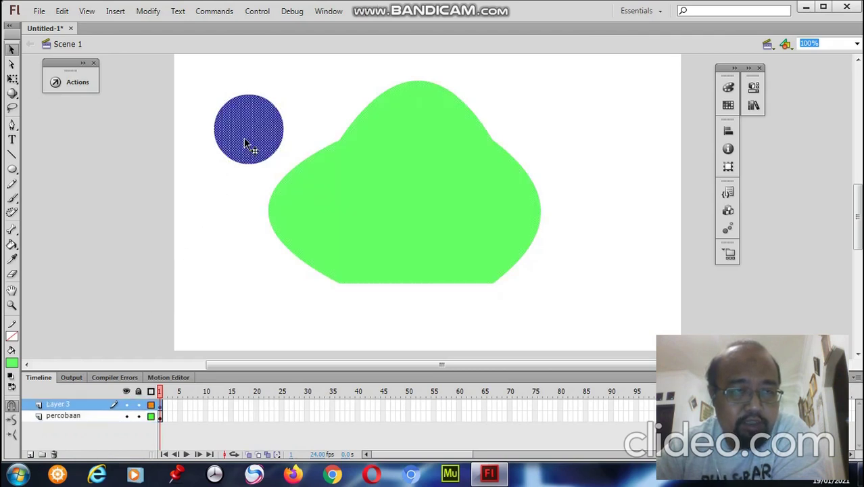
click(426, 202)
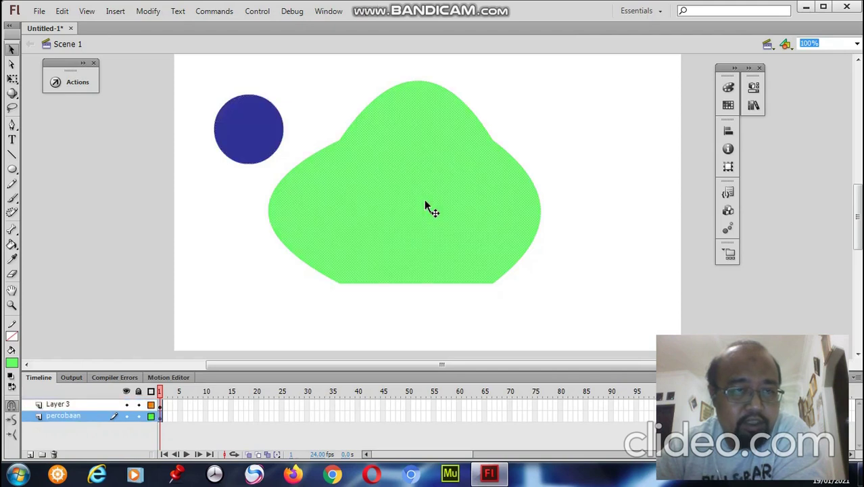
Rename Layer 3 as linkaran and move its blue circle slightly up and to the right
double_click(59, 404)
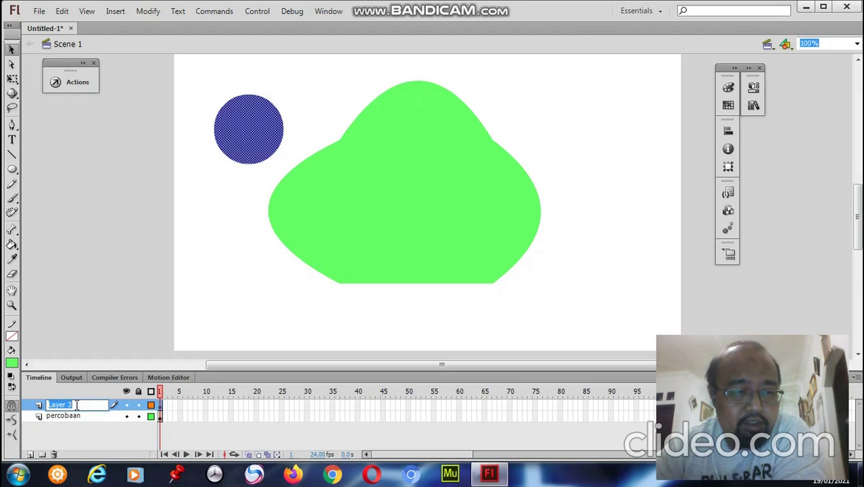
text(lin)
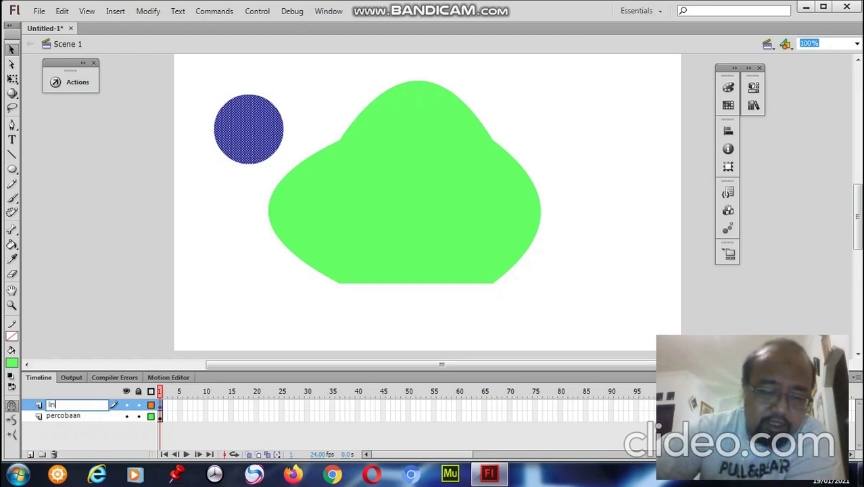
text(karan)
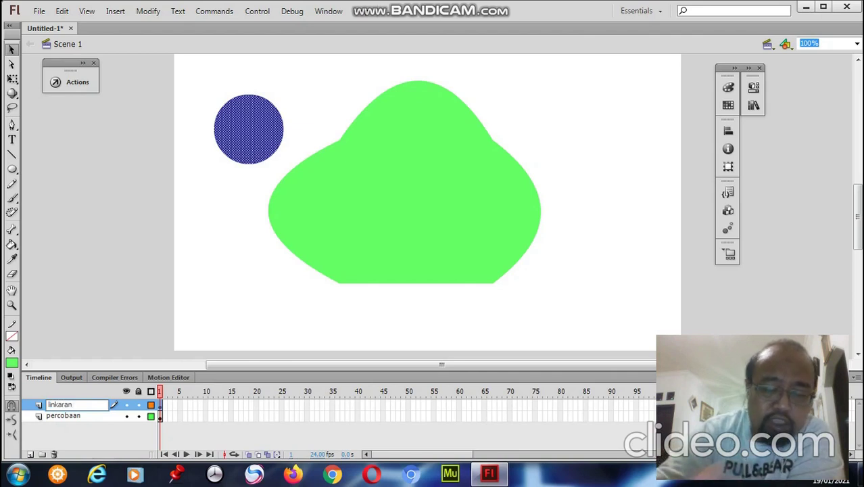
key(Return)
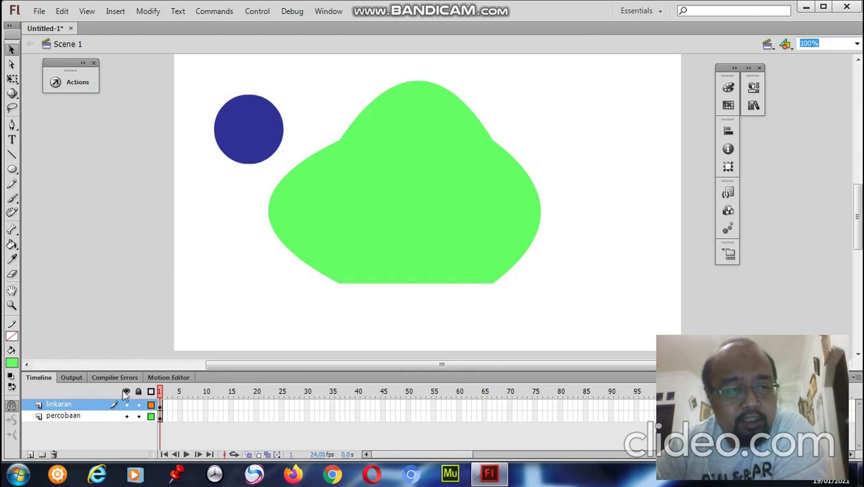
click(241, 142)
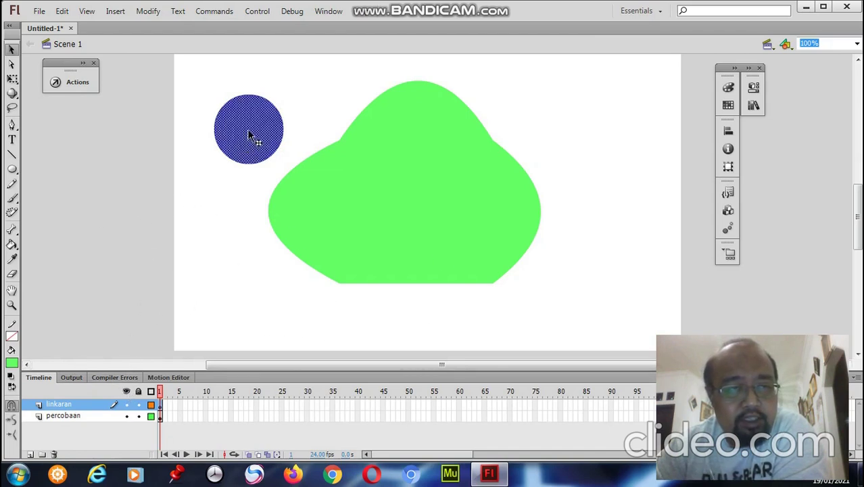
mouse_move(251, 135)
mouse_down()
mouse_move(241, 150)
mouse_move(262, 120)
mouse_move(254, 127)
mouse_up()
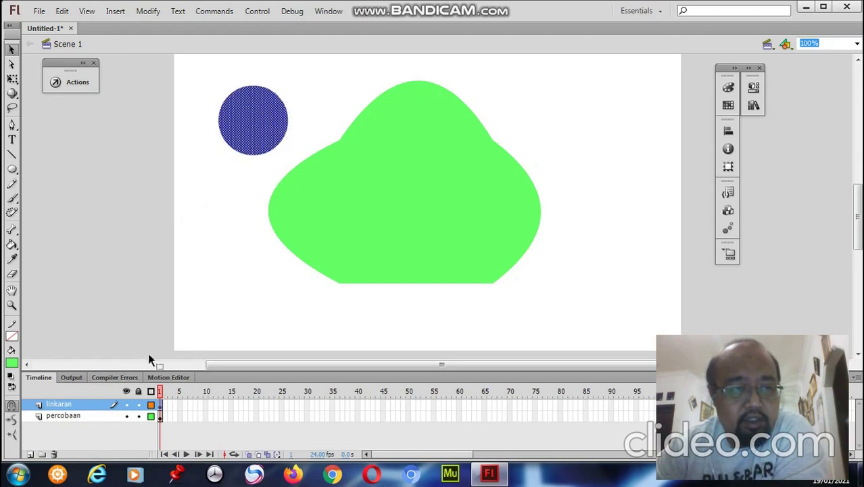
Hide and show all layers, then hide and show only the linkaran layer
click(126, 393)
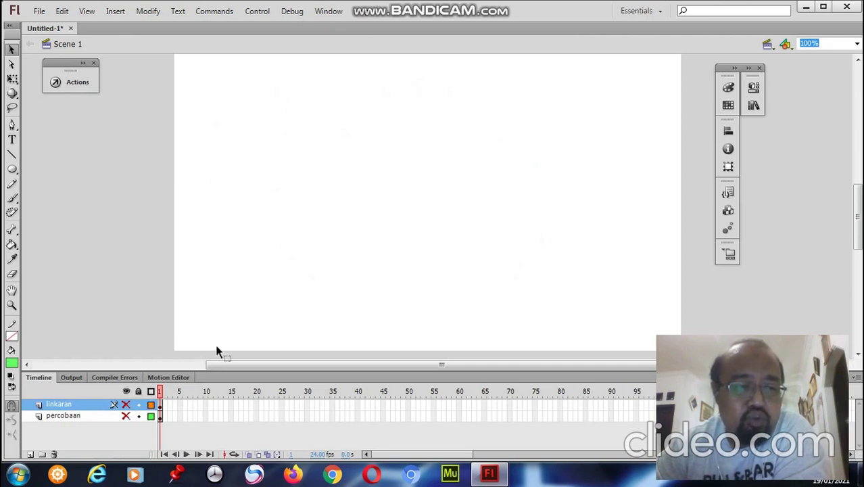
click(127, 392)
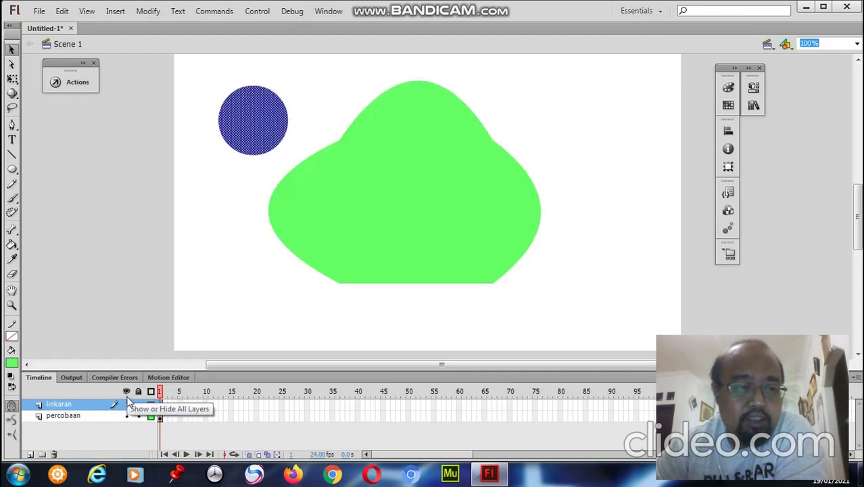
click(126, 404)
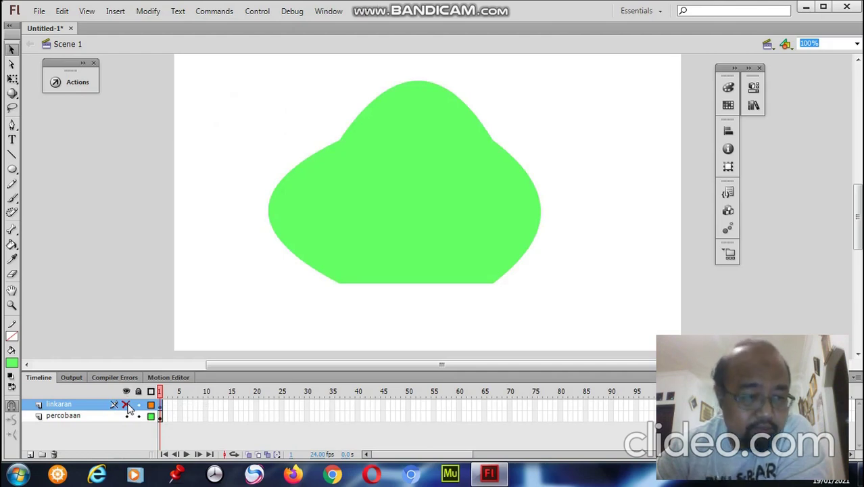
click(129, 404)
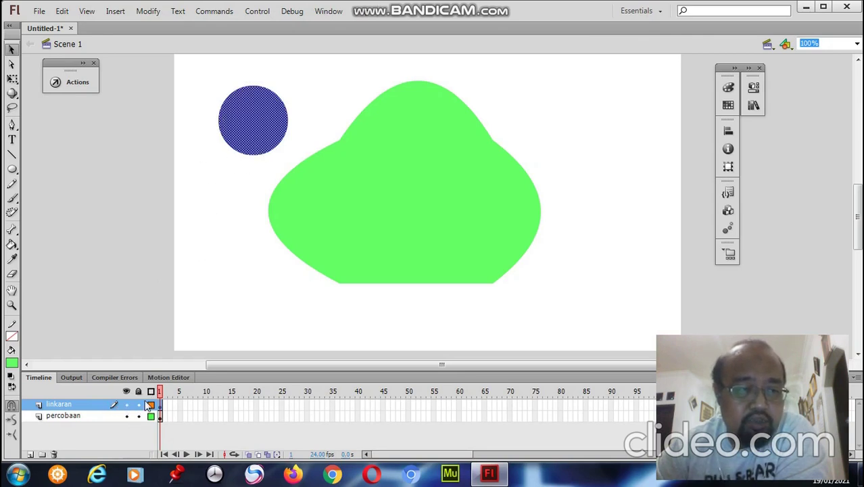
Lock the linkaran layer, try to move the blue circle, and unlock the layer again
click(139, 405)
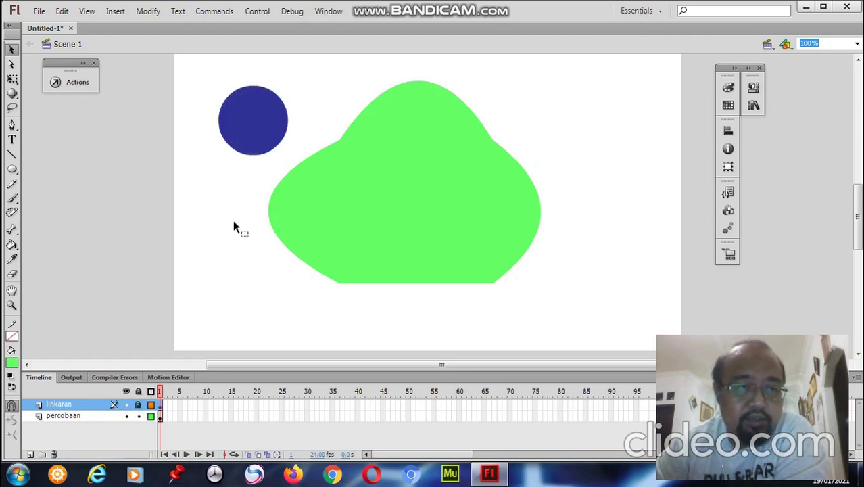
drag(246, 113, 263, 127)
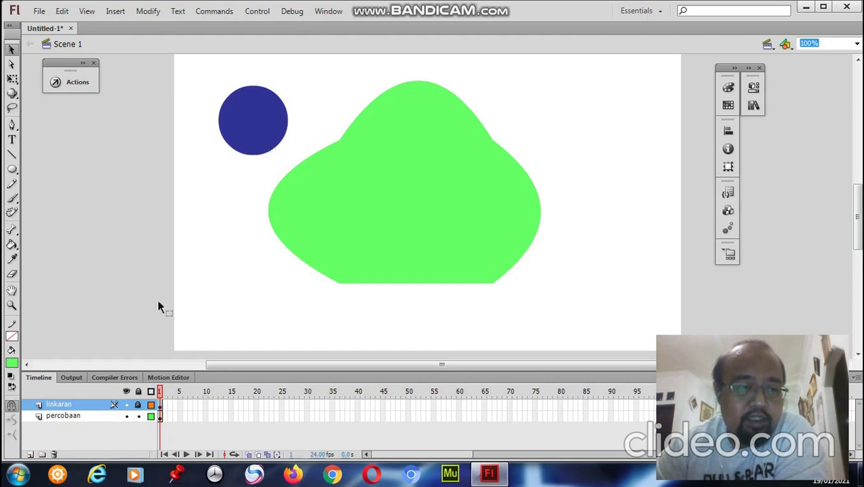
click(139, 405)
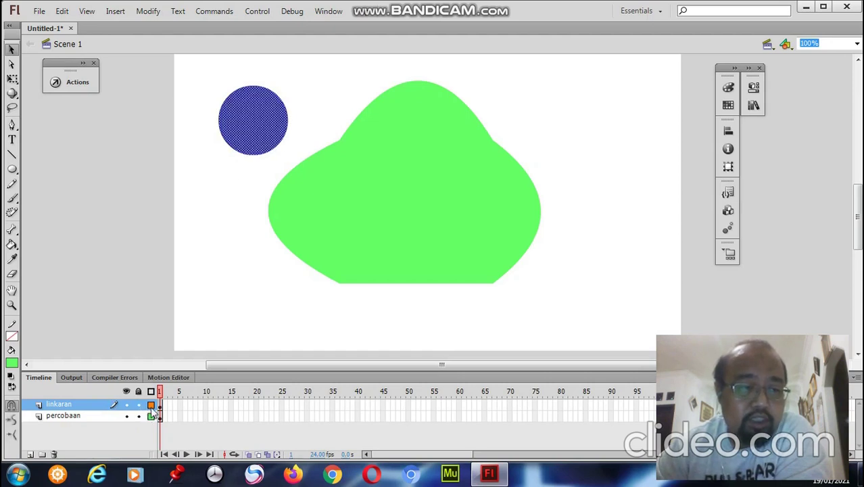
Display the linkaran layer as outlines, try moving the circle, and restore its filled display
key(Delete)
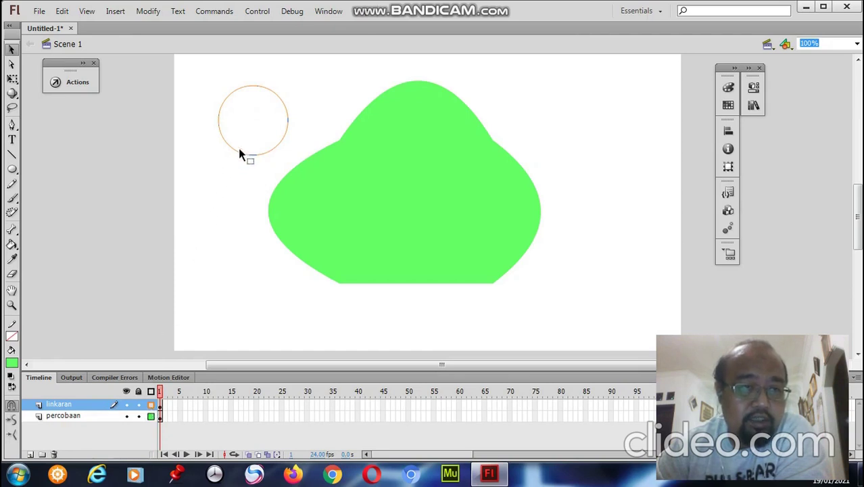
mouse_move(240, 155)
mouse_down()
mouse_move(239, 174)
mouse_move(238, 157)
mouse_up()
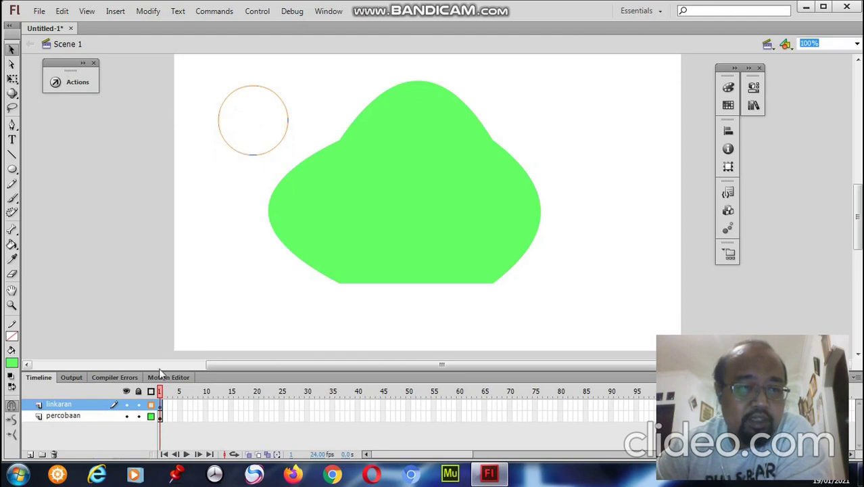
click(152, 406)
Move the blue circle on the linkaran layer slightly to the left
click(233, 173)
click(257, 109)
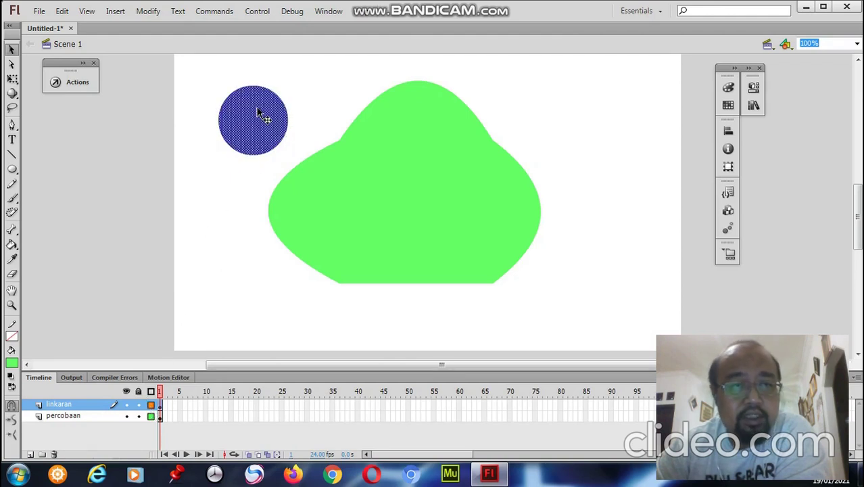
drag(258, 113, 247, 136)
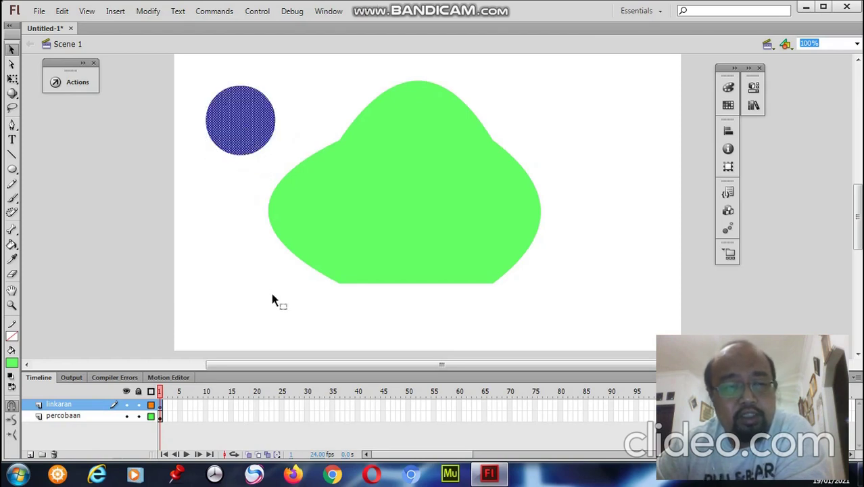
click(272, 300)
click(221, 134)
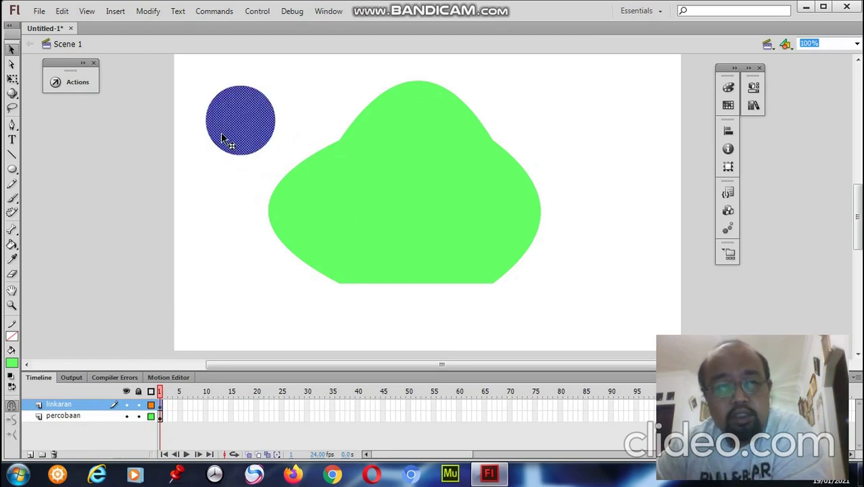
Delete the large light green curved shape from the percobaan layer
click(442, 212)
drag(373, 183, 352, 242)
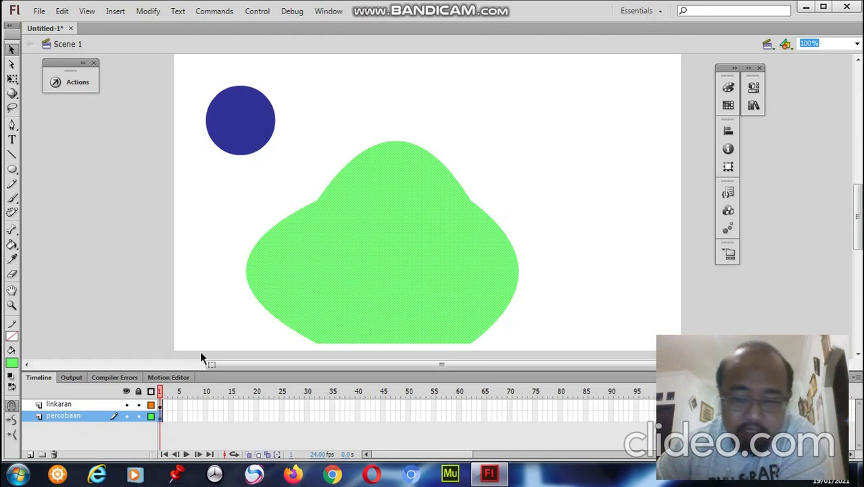
key(Delete)
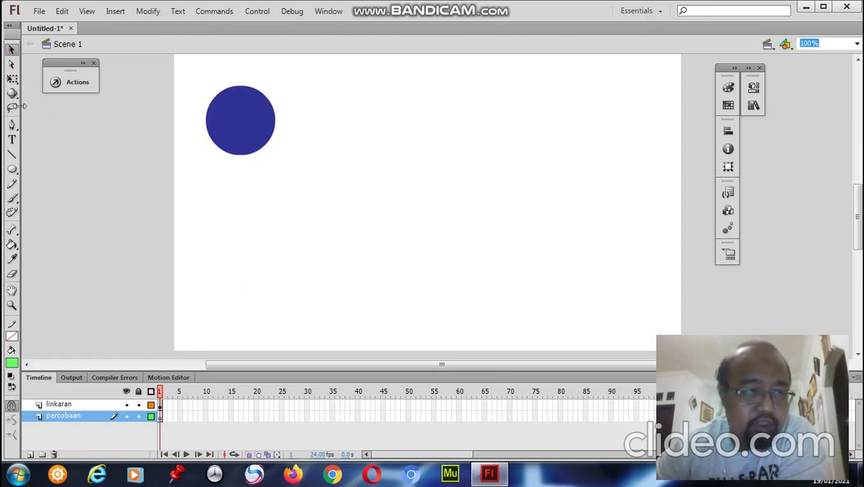
Draw a light green rectangle without outline on the percobaan layer and position it directly below the blue circle
click(12, 169)
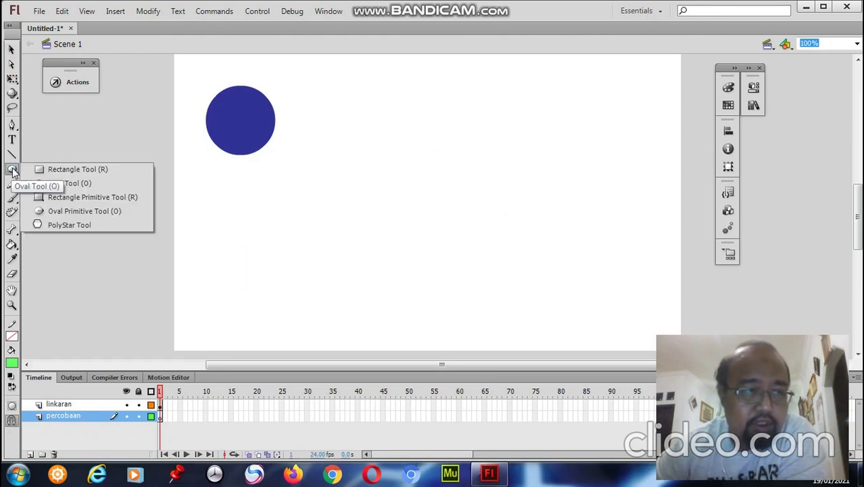
click(49, 171)
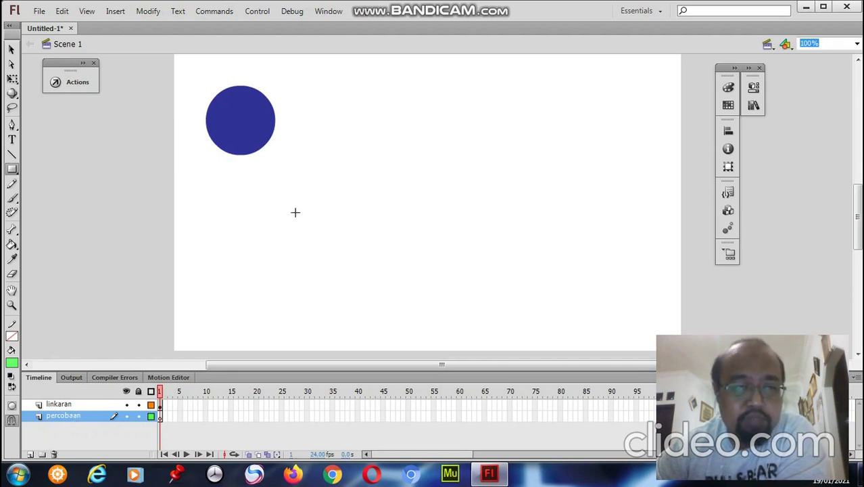
mouse_move(211, 201)
mouse_down()
mouse_move(290, 263)
mouse_move(287, 295)
mouse_move(298, 298)
mouse_up()
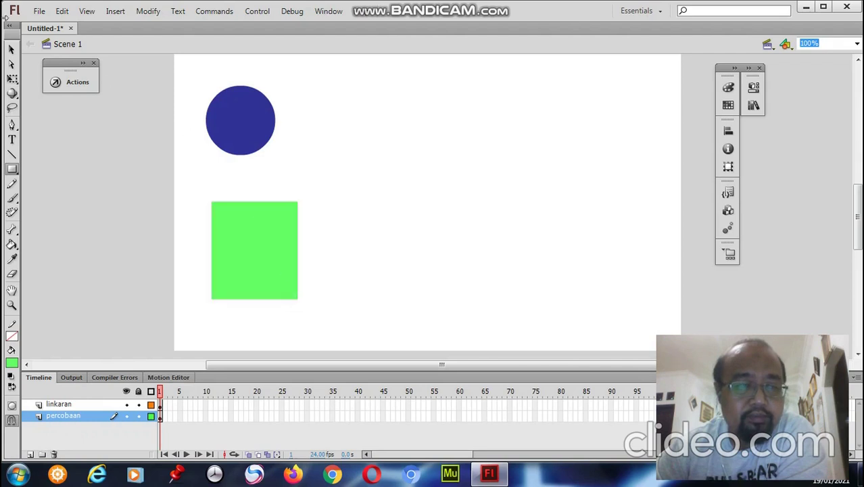
click(11, 49)
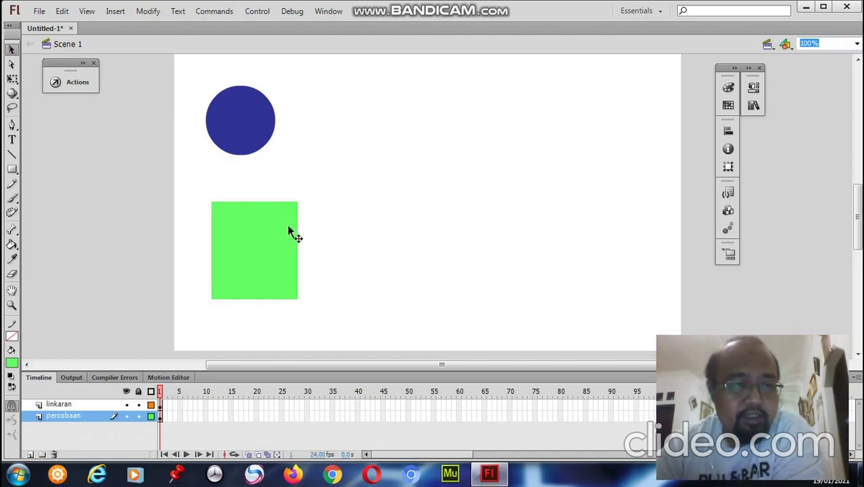
drag(288, 231, 275, 226)
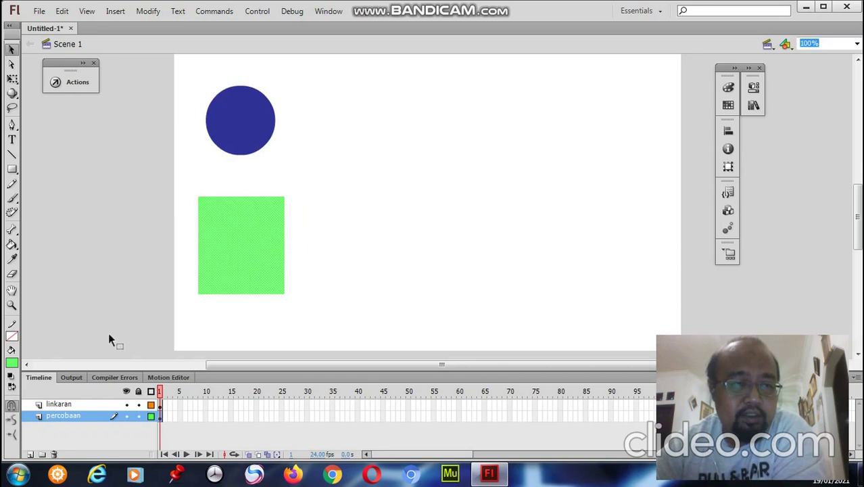
Add a new layer above percobaan and place the text "latihan dasar flash" on it, right of the circle and rectangle
click(30, 453)
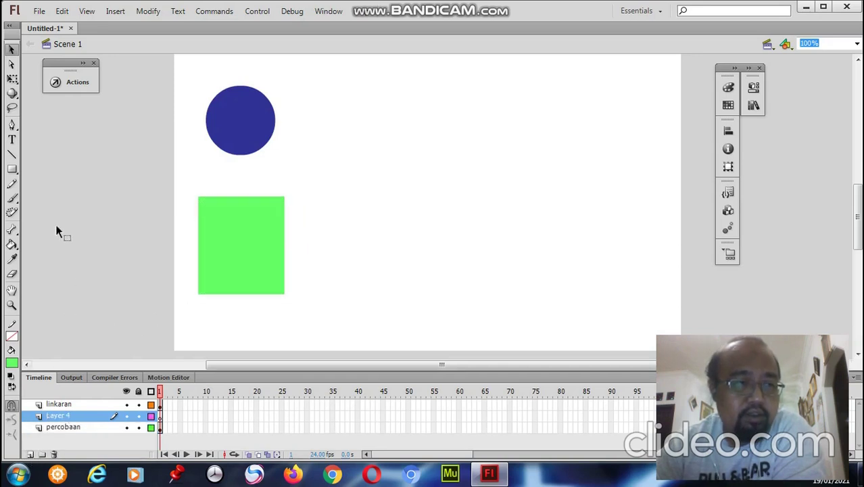
click(11, 140)
click(369, 187)
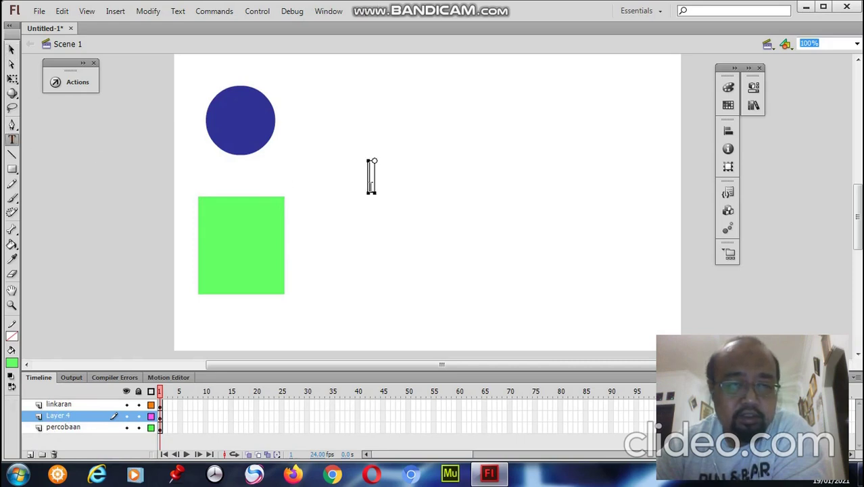
text(l)
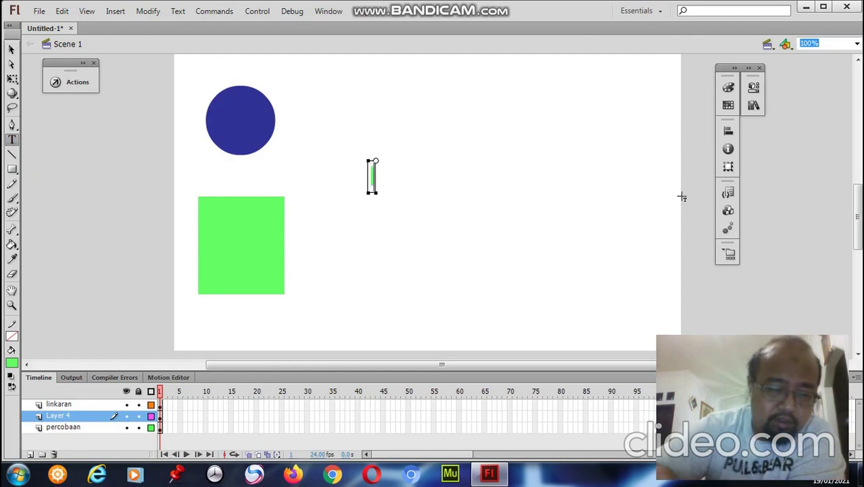
text(atihan dasa)
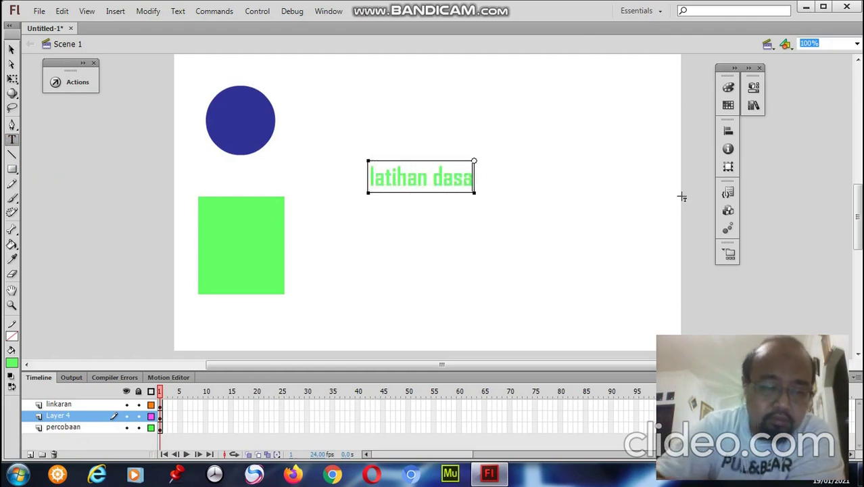
text(r f)
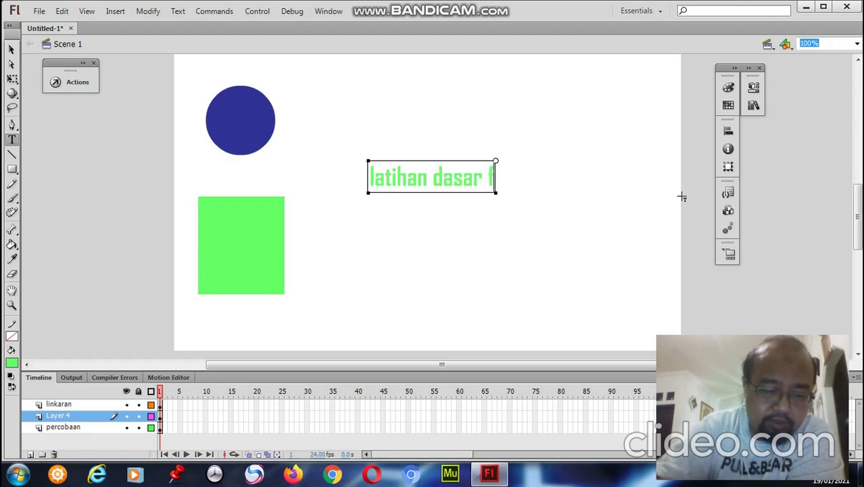
text(lash)
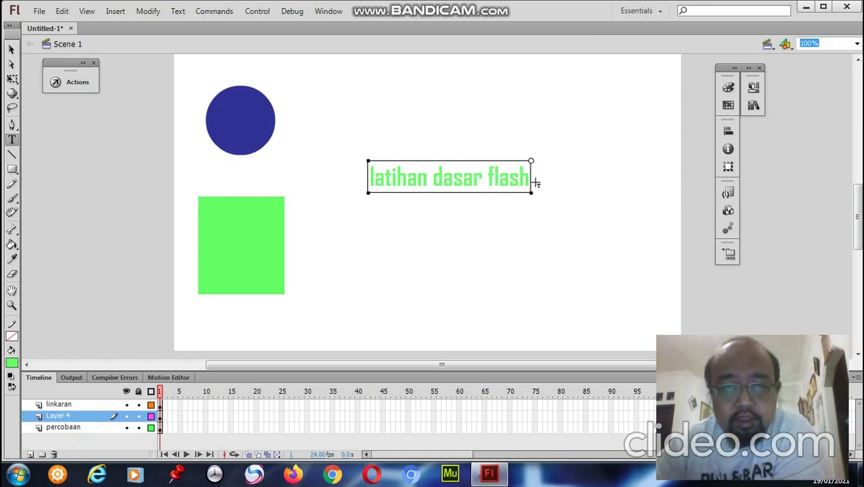
Change the colour of the text "latihan dasar flash" to black and select its text block
drag(531, 177, 297, 163)
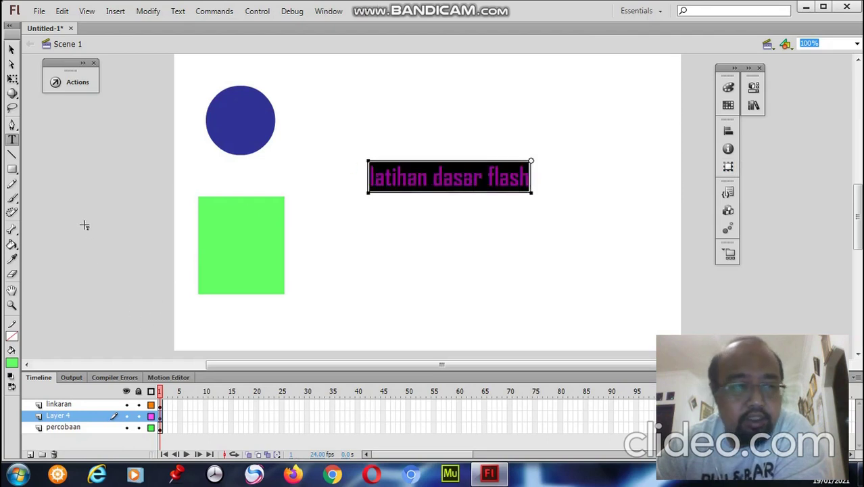
click(11, 361)
click(84, 317)
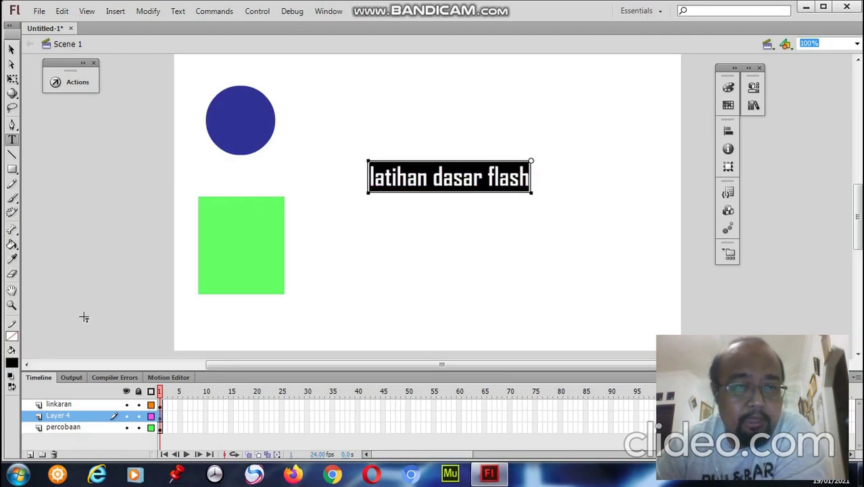
click(10, 48)
click(467, 158)
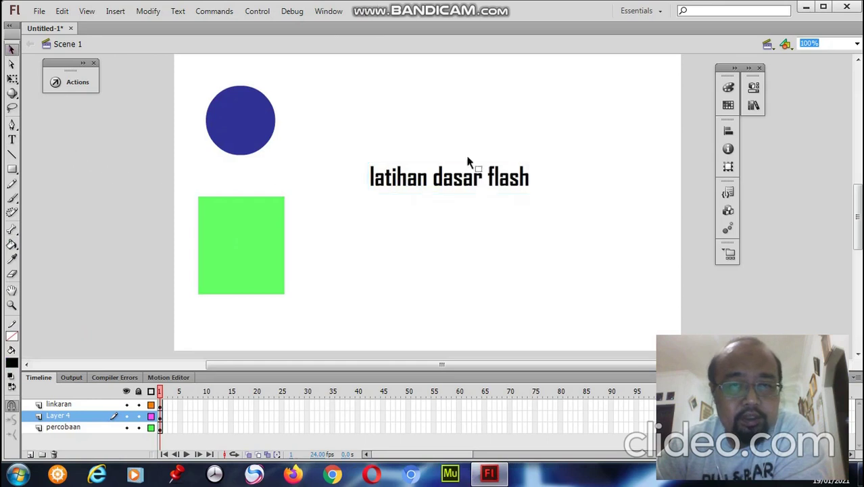
click(500, 182)
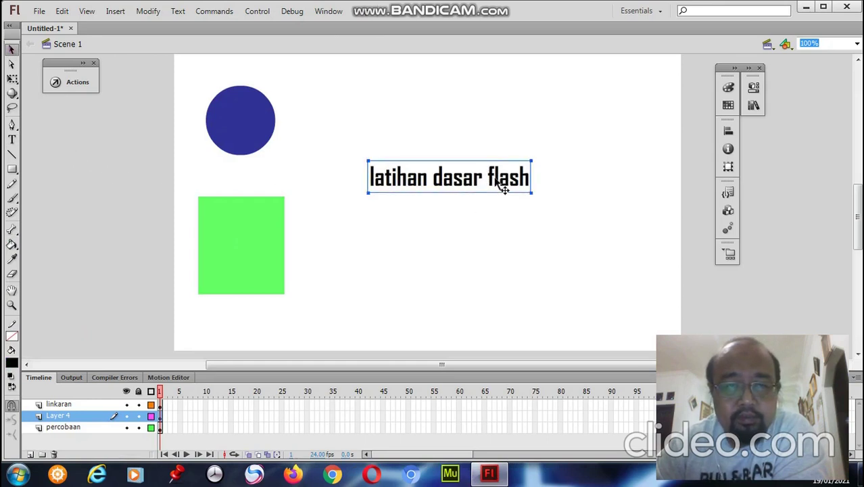
Rename the layer holding the "latihan dasar flash" text, between linkaran and percobaan, as text
double_click(57, 416)
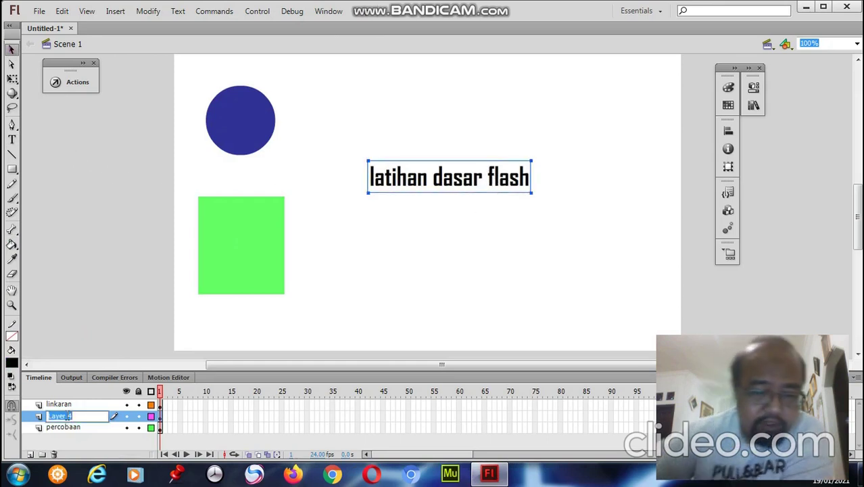
text(text)
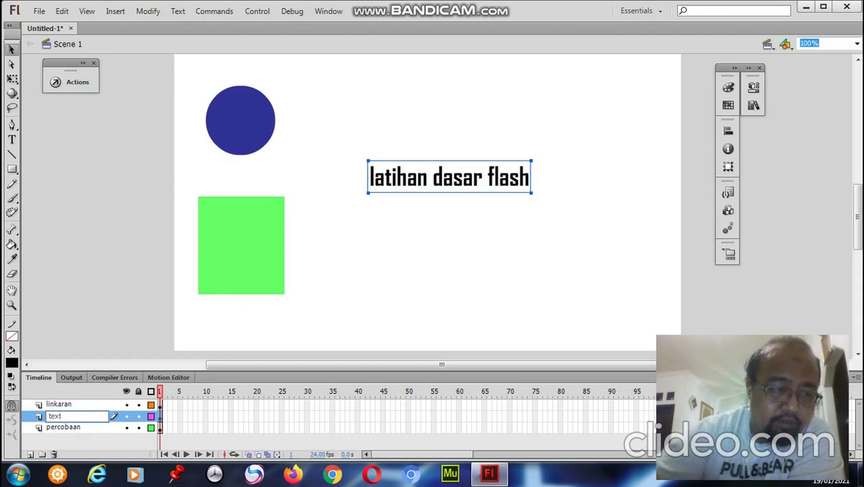
key(Return)
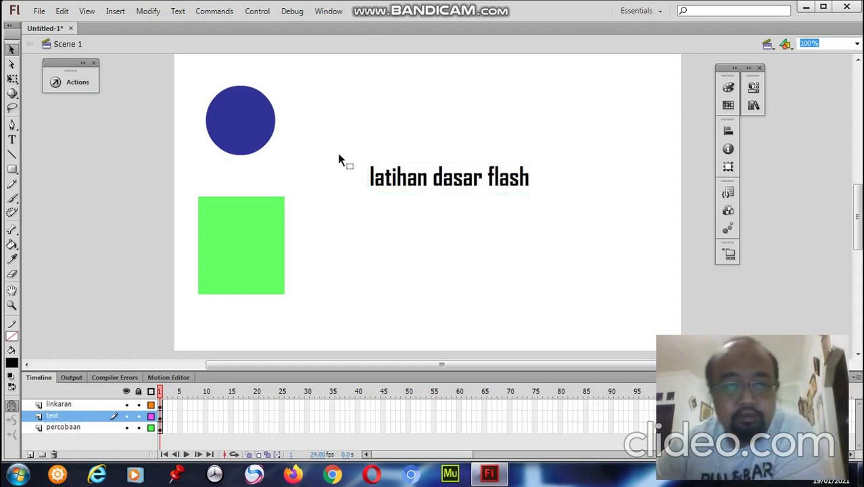
Move the text "latihan dasar flash" up beside the blue circle and shift the green rectangle slightly closer beneath the circle
click(427, 181)
drag(427, 181, 378, 116)
click(269, 249)
mouse_move(247, 260)
mouse_down()
mouse_move(318, 265)
mouse_move(256, 252)
mouse_up()
click(249, 106)
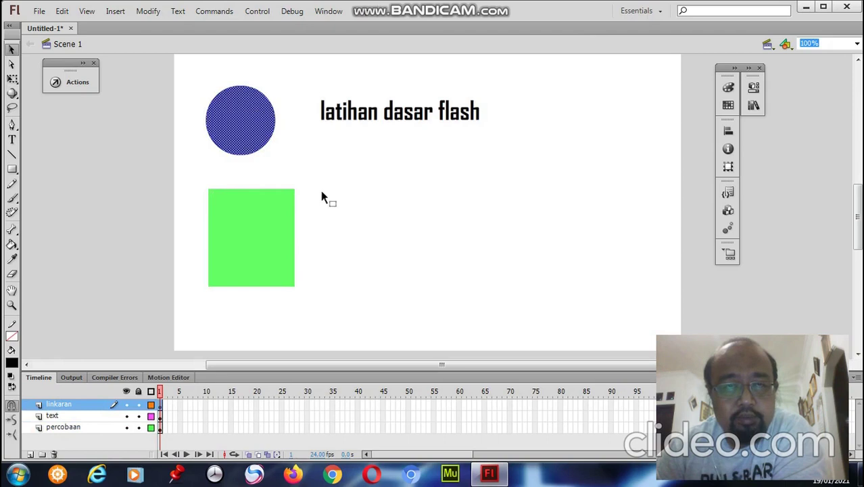
Move the green rectangle below the text and the blue circle down to the rectangle's left, level with it
drag(274, 231, 441, 235)
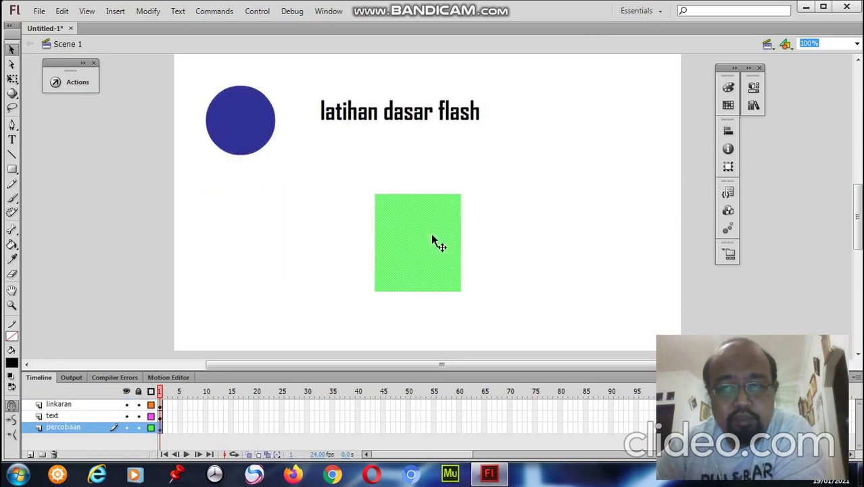
click(256, 133)
drag(257, 136, 264, 257)
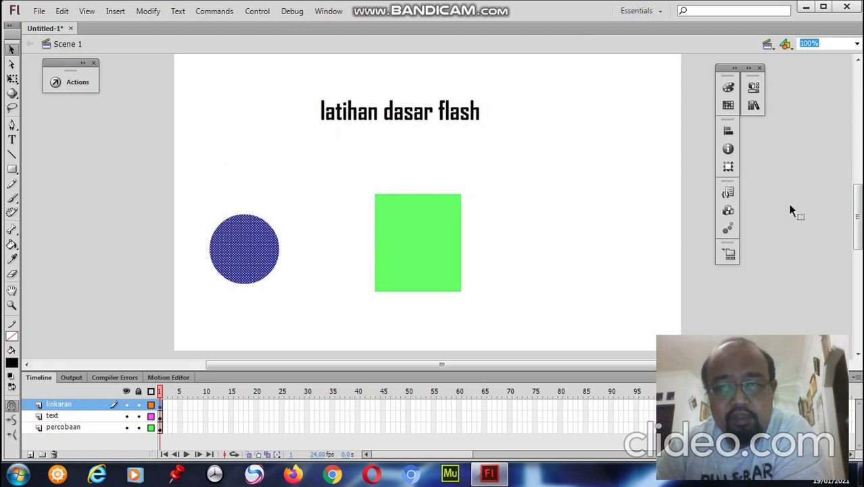
click(729, 167)
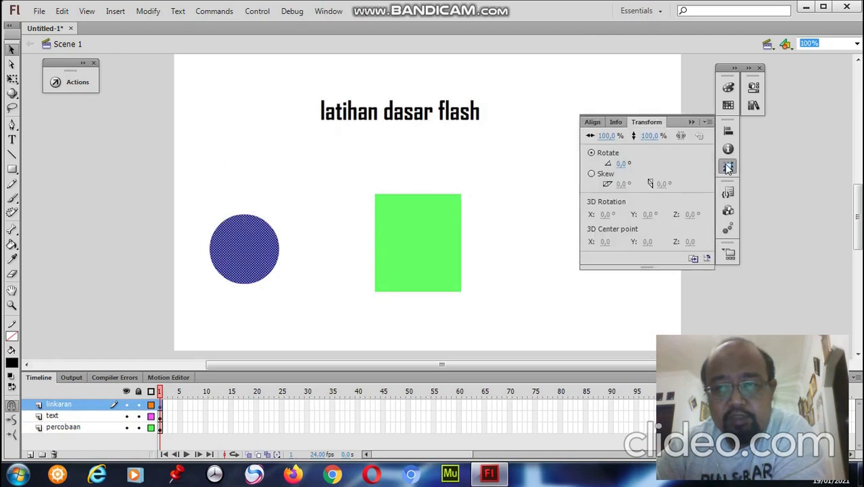
click(455, 249)
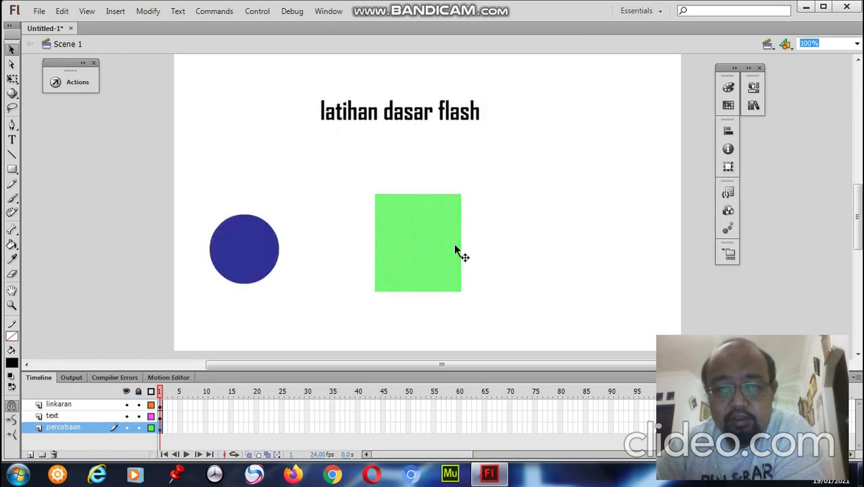
click(728, 167)
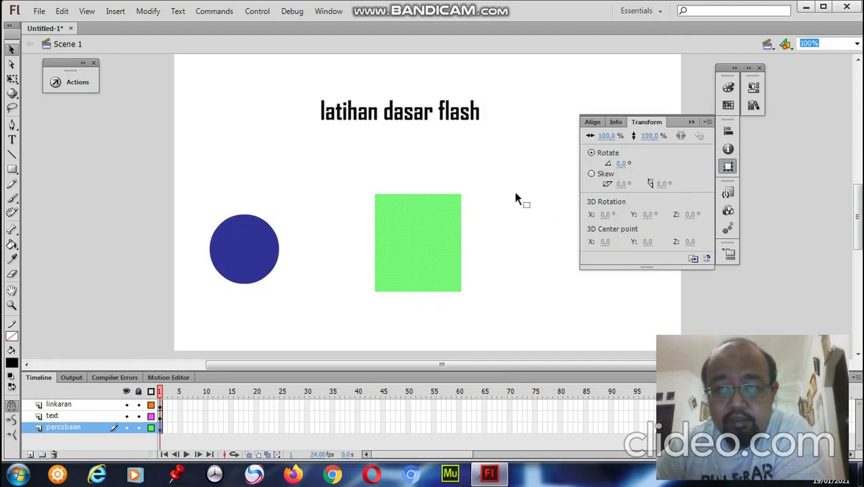
Use Free Transform to stretch the green rectangle's lower edge downward, making it slightly taller with straight vertical sides
click(416, 236)
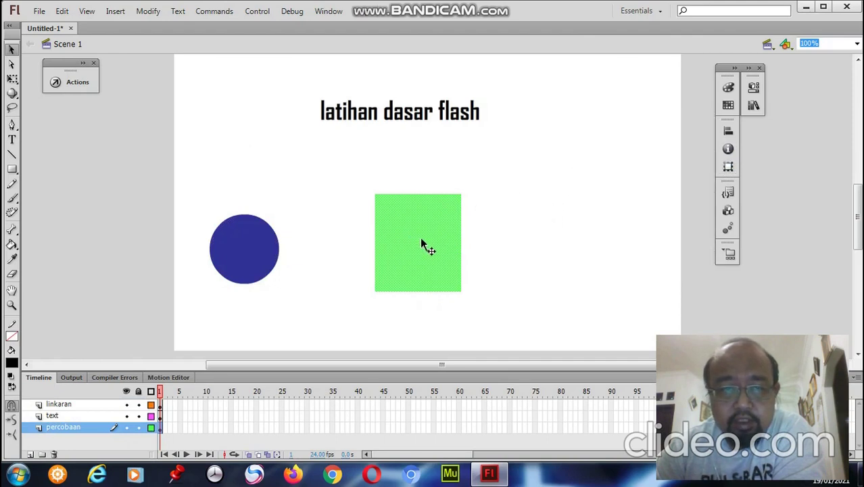
click(12, 78)
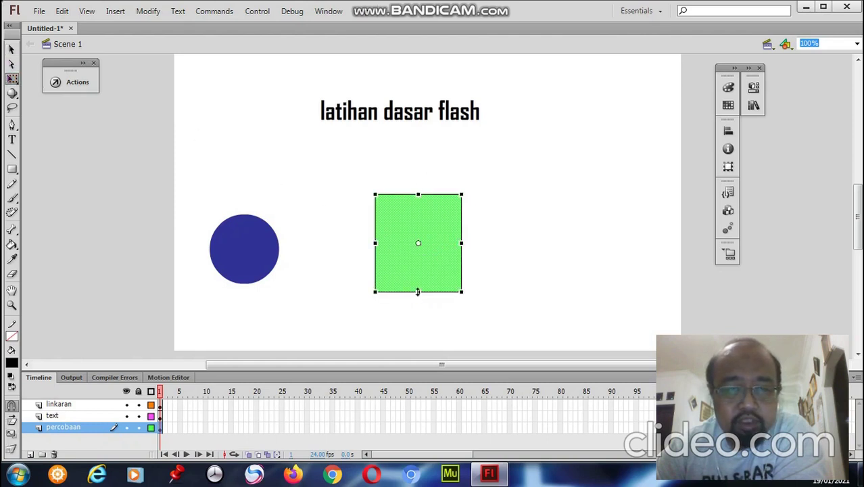
drag(417, 294, 415, 271)
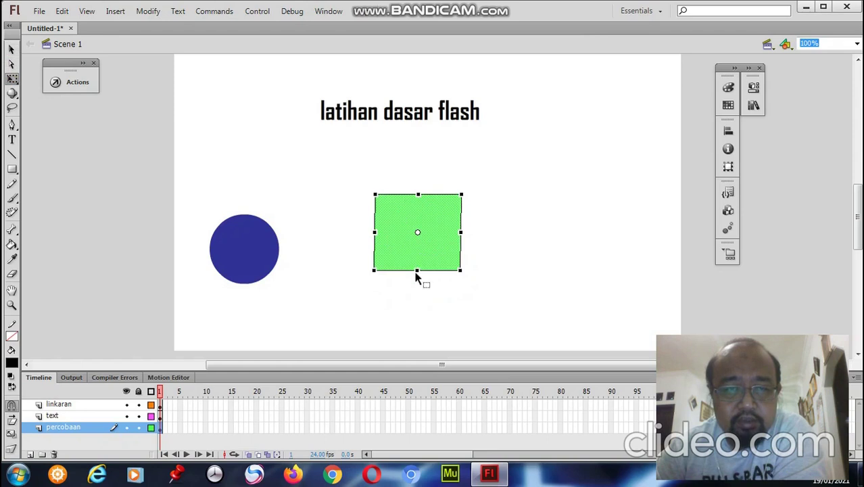
drag(417, 270, 416, 302)
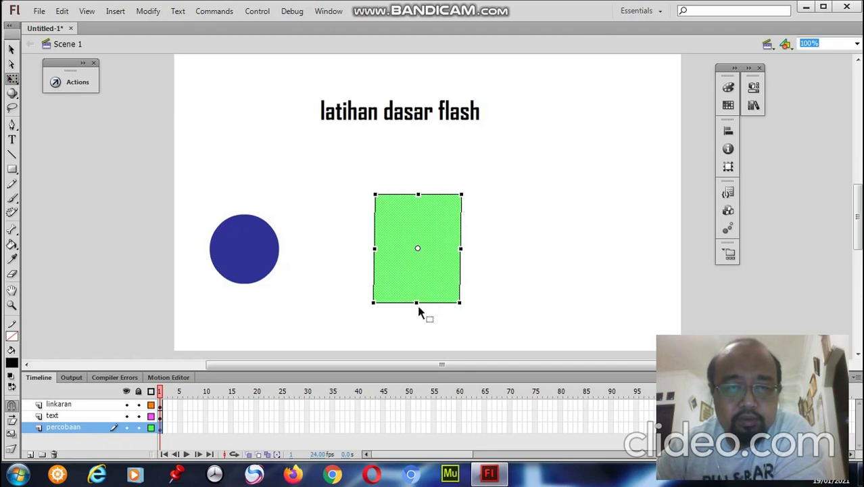
mouse_move(423, 302)
mouse_down()
mouse_move(436, 305)
mouse_move(426, 307)
mouse_up()
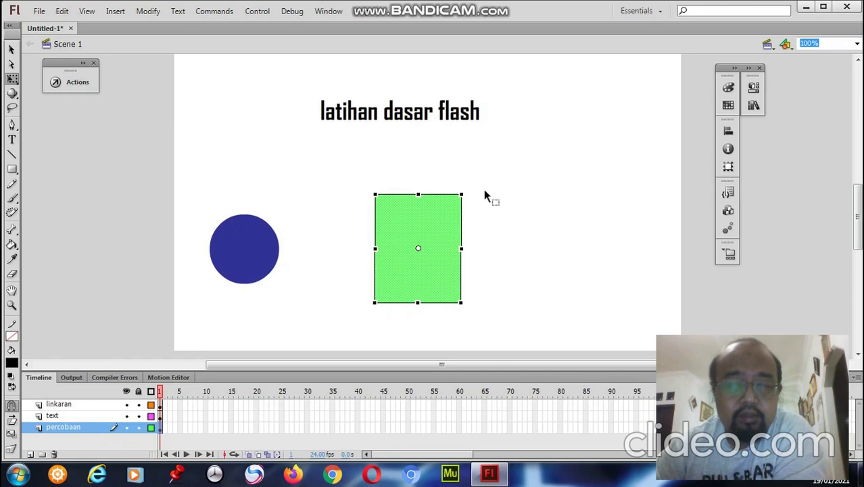
click(10, 52)
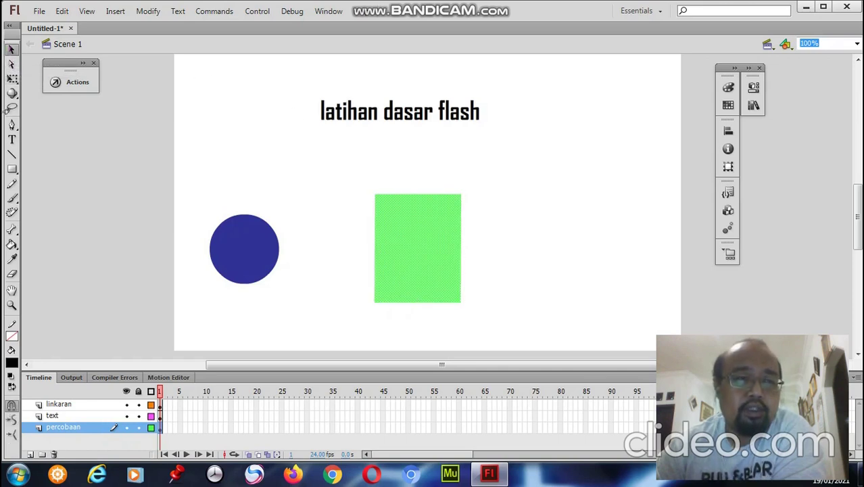